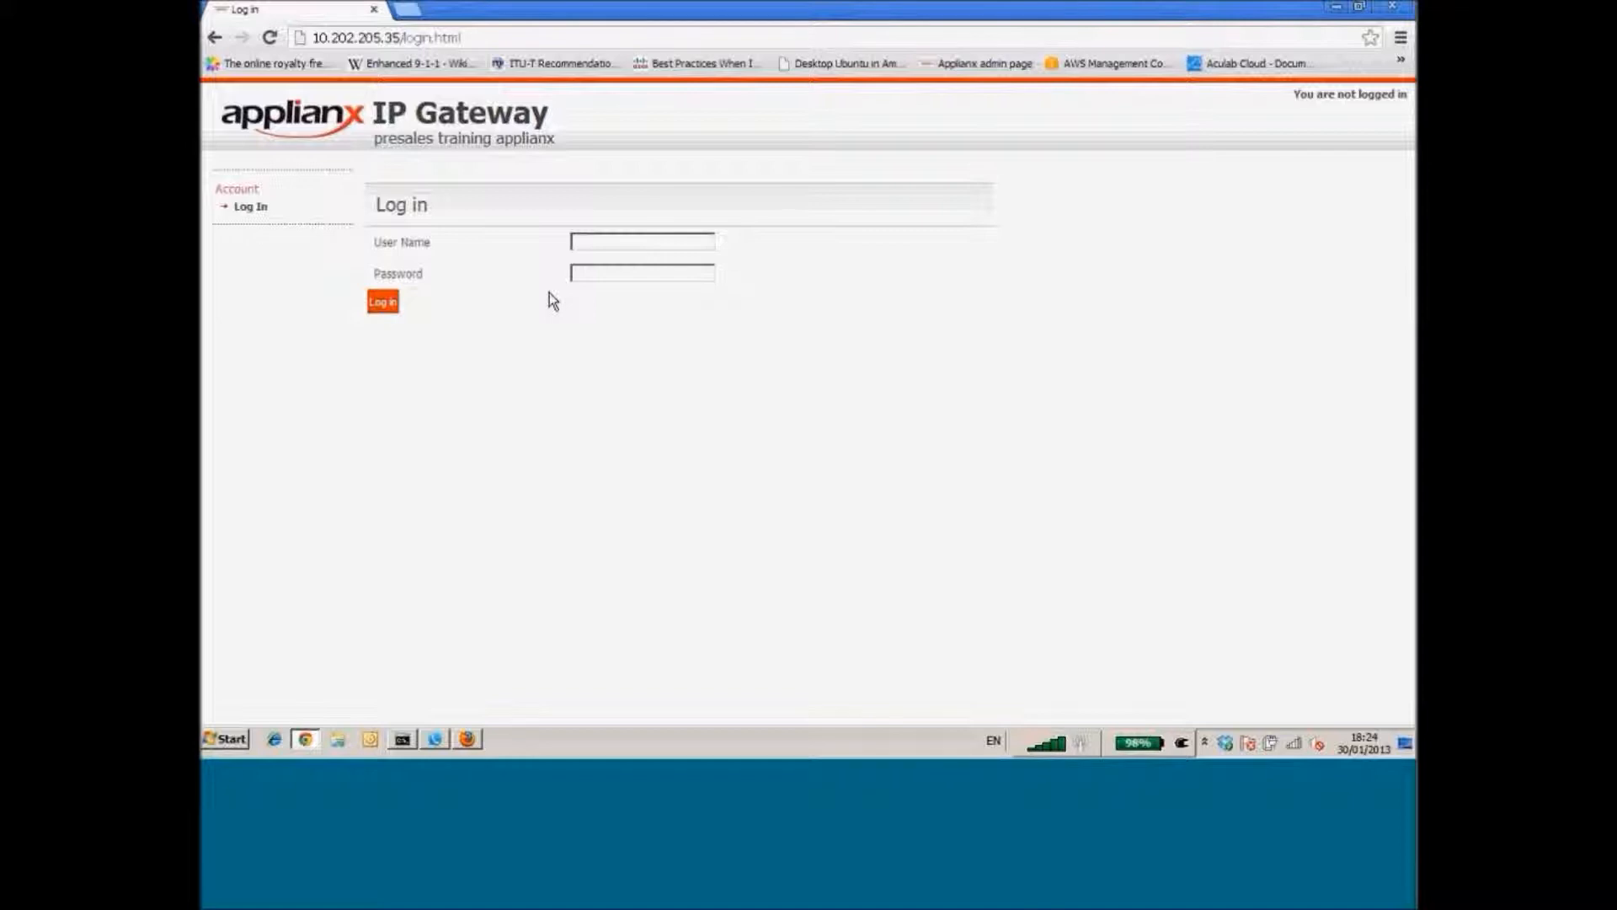
Log in to the gateway web admin with the administrator user name and password
left_click(605, 246)
type("admin")
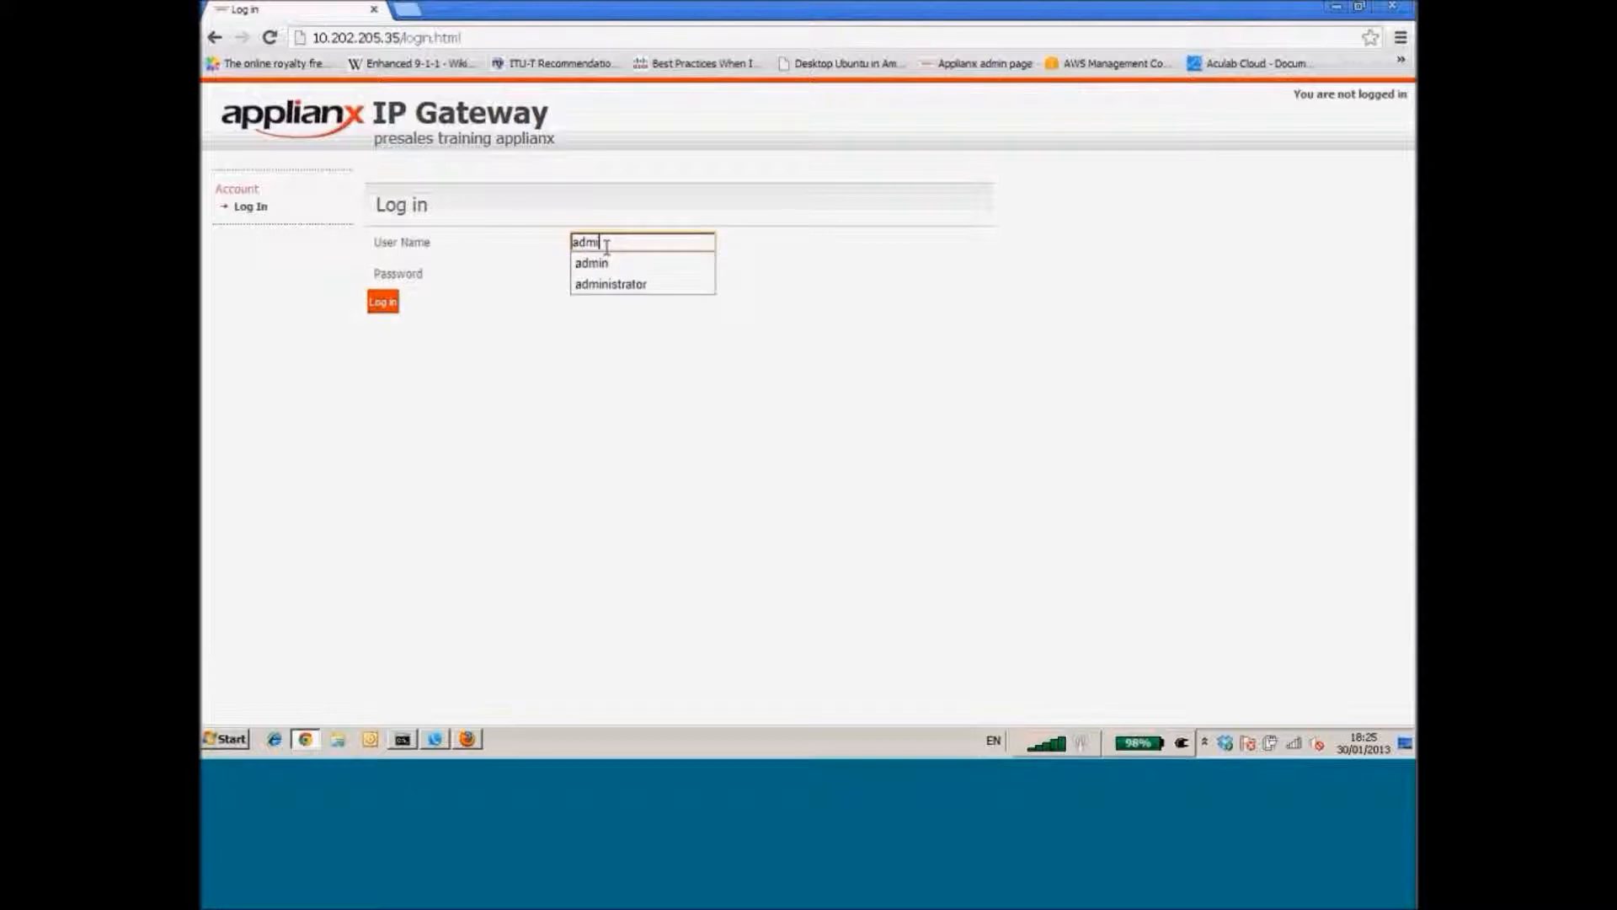
key("Tab")
type("admin")
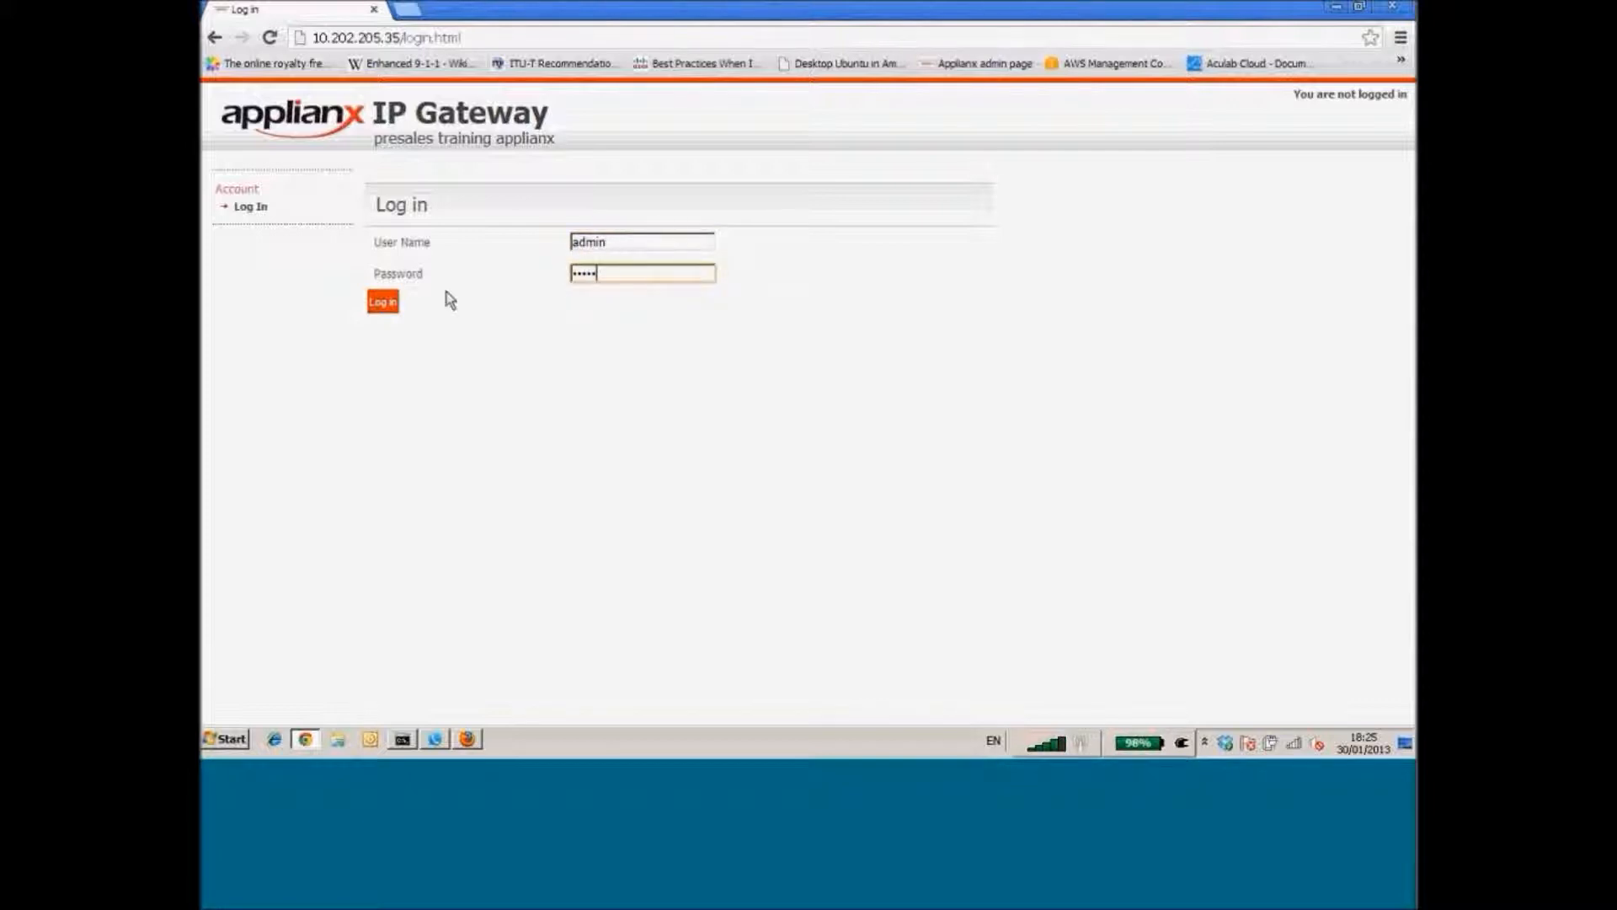
left_click(382, 305)
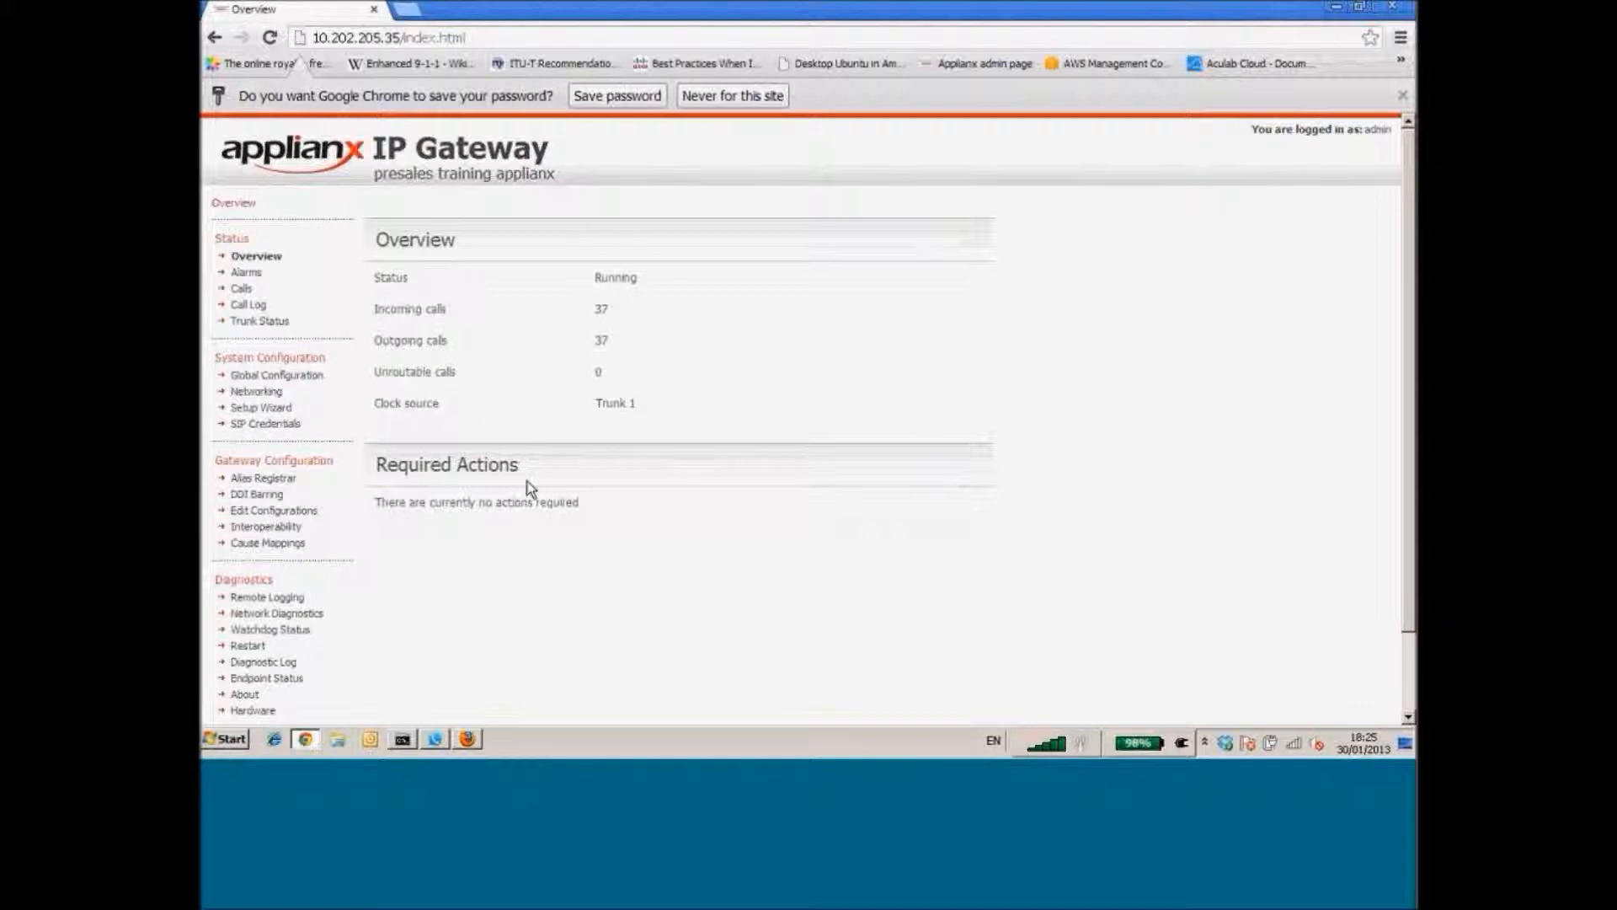
left_click_drag(531, 468, 380, 465)
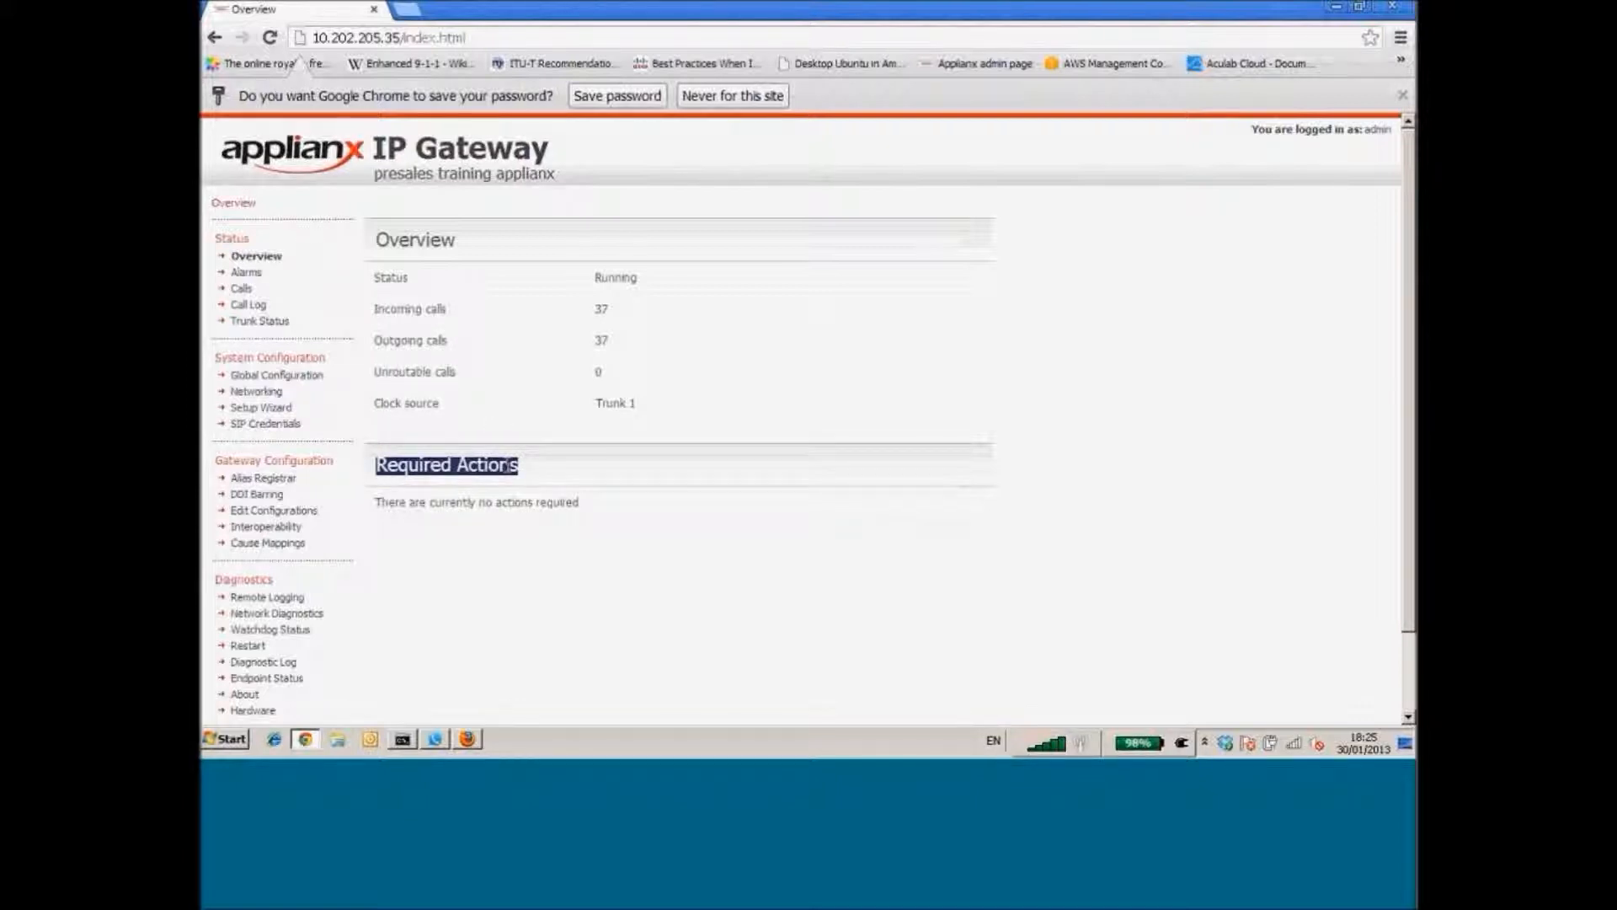
left_click(554, 473)
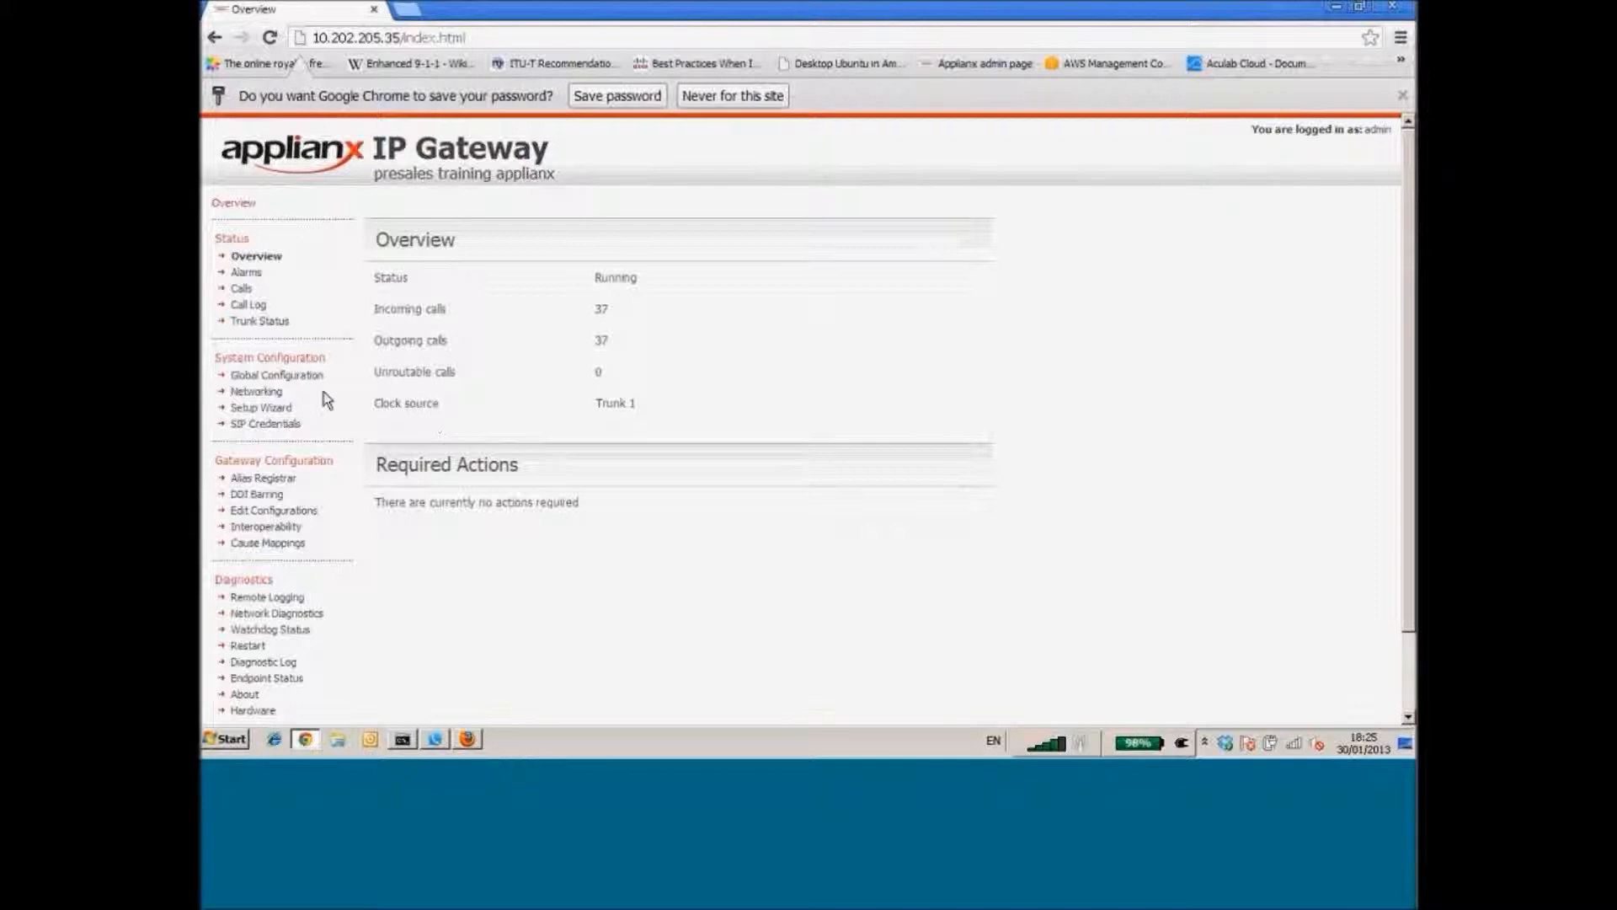
left_click(258, 393)
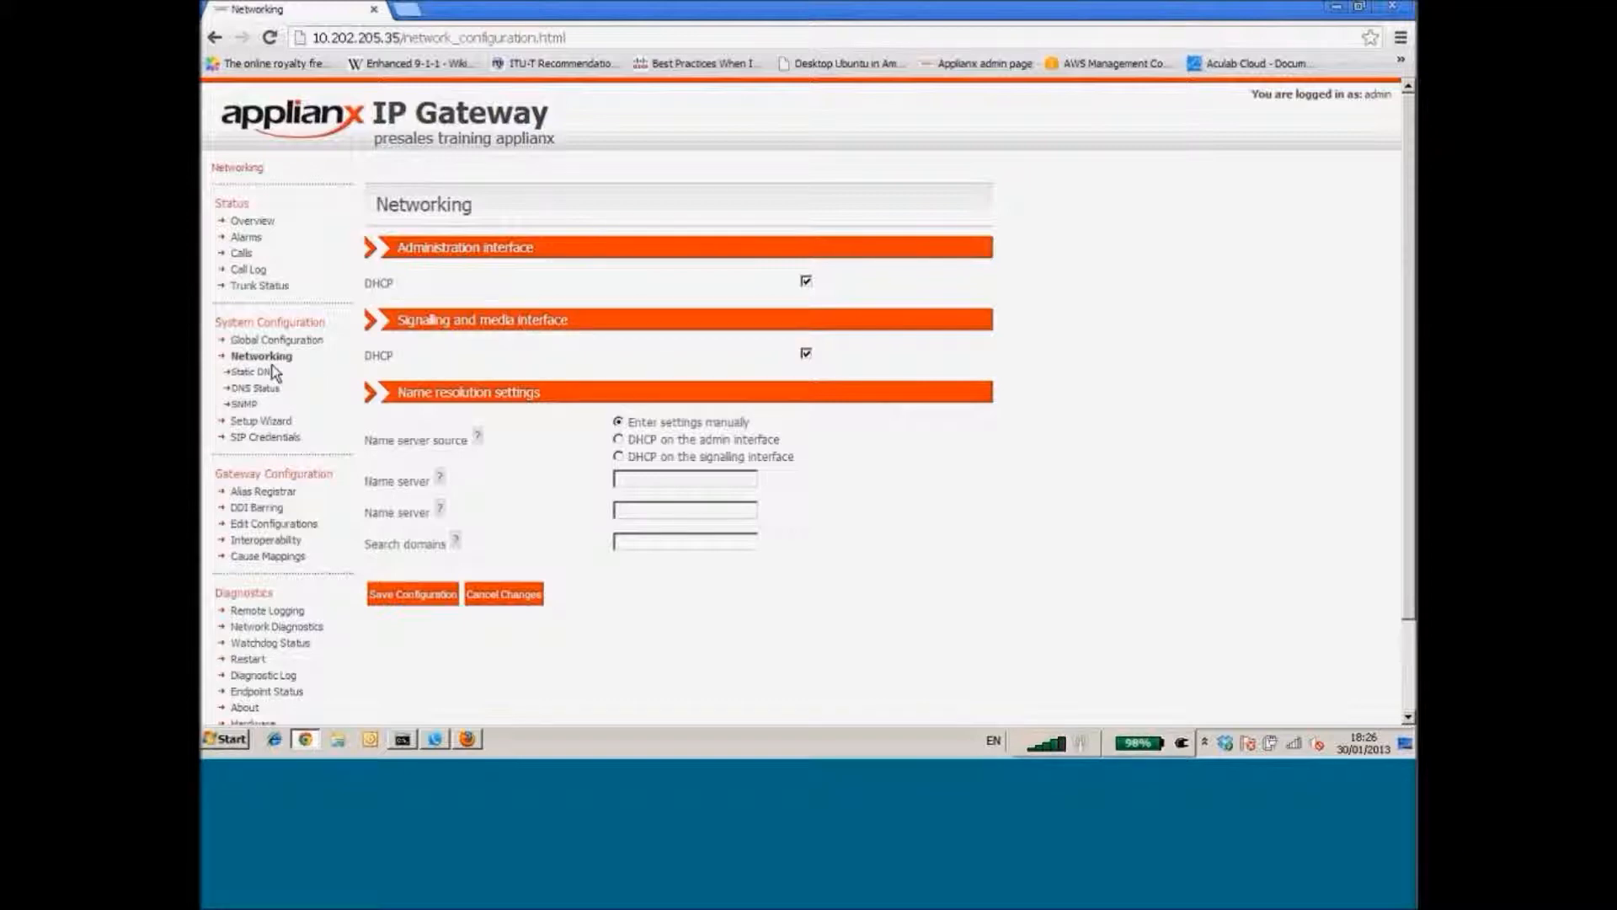
Open the Setup Wizard to show its SIP proxy and trunk protocol settings
left_click(277, 421)
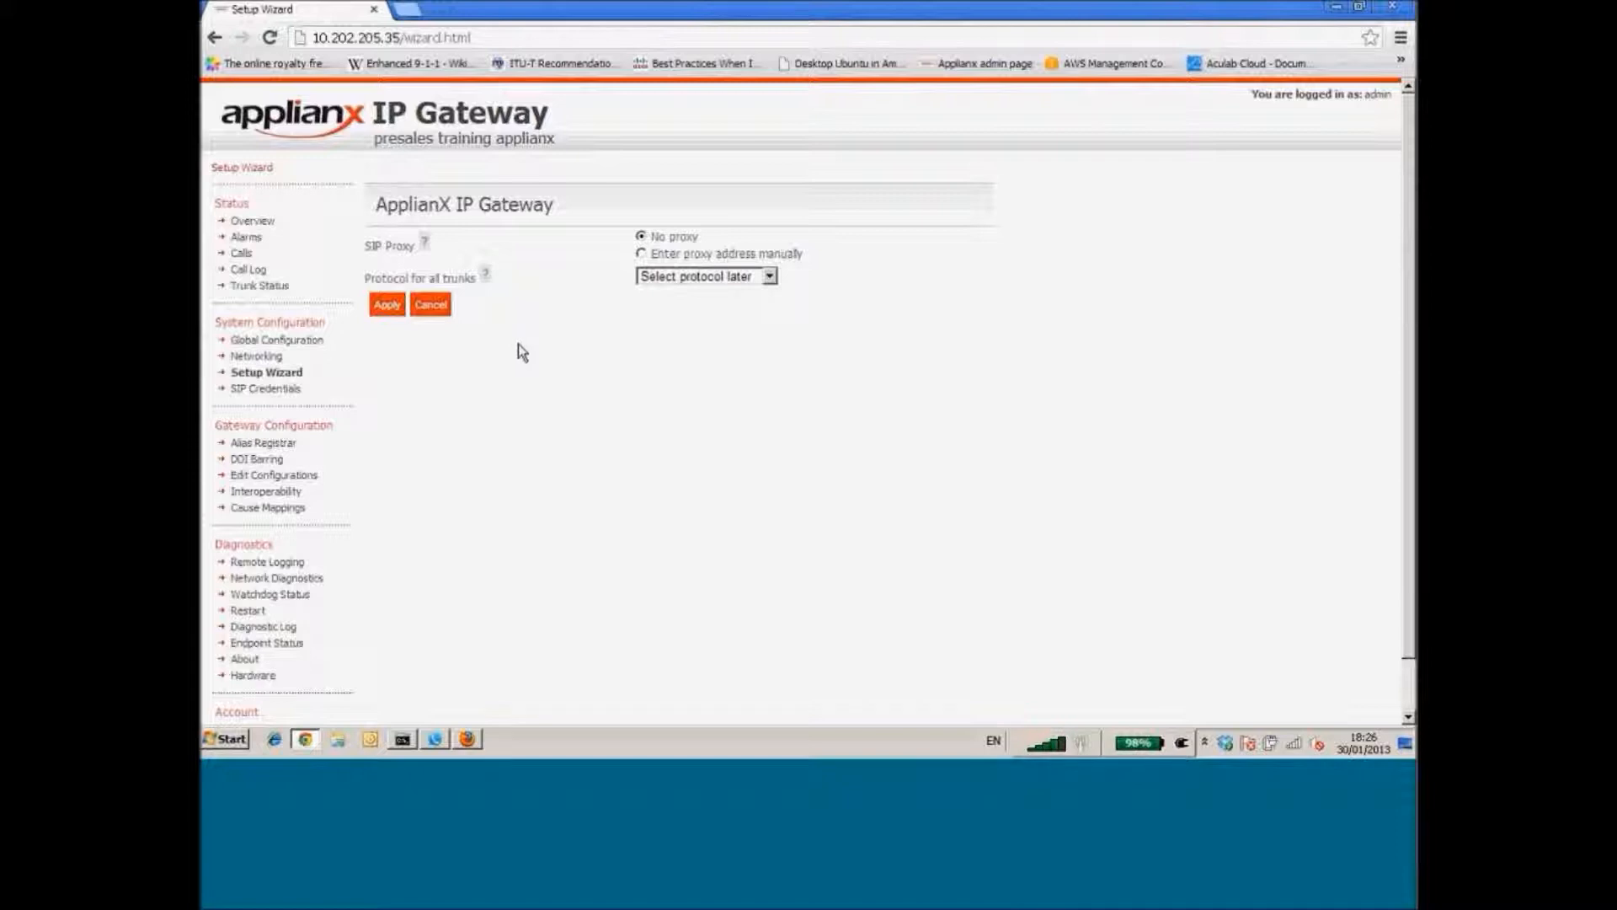
Set the SIP proxy manually to 10.202.205.22:5060, choose NI2 for all trunks, and apply
left_click(642, 255)
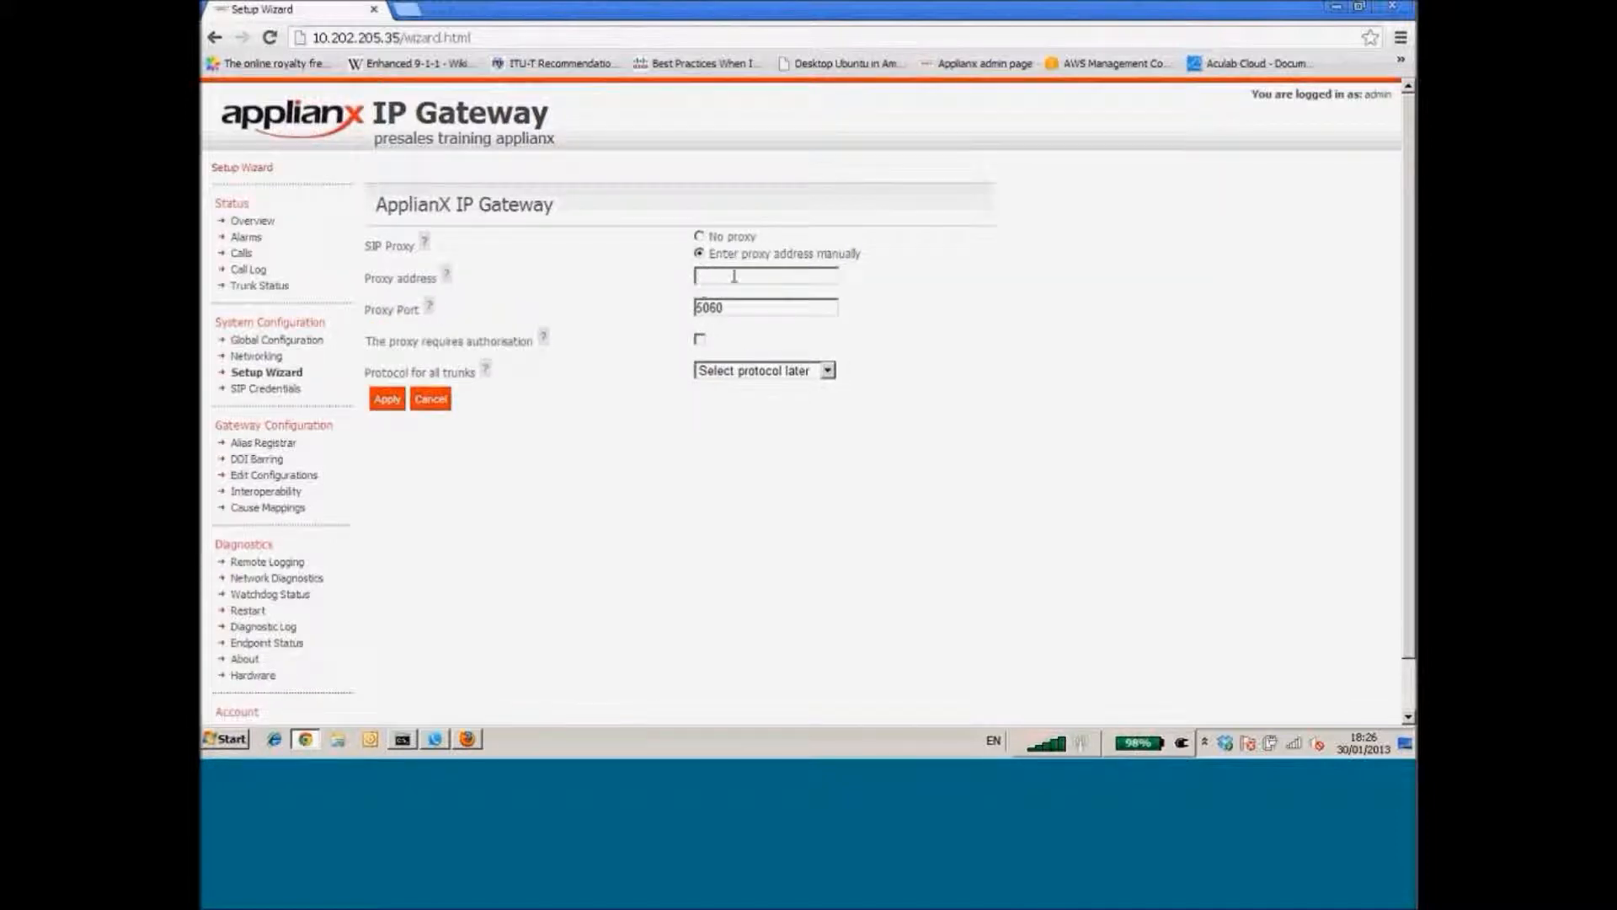
left_click(734, 277)
type("10")
left_click(775, 293)
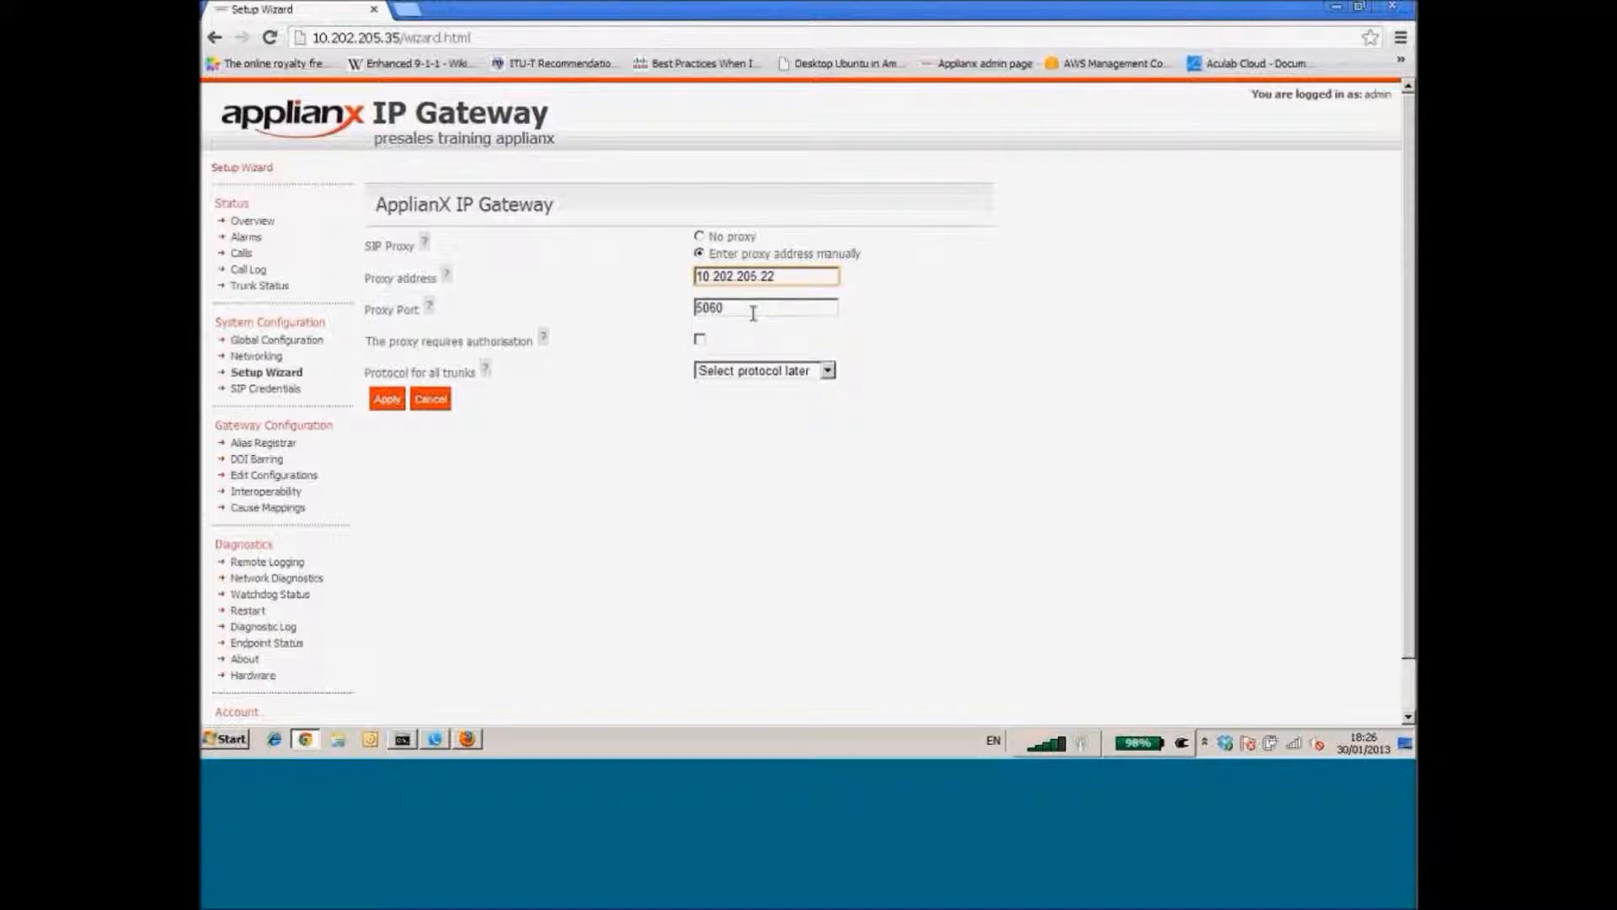
left_click(747, 371)
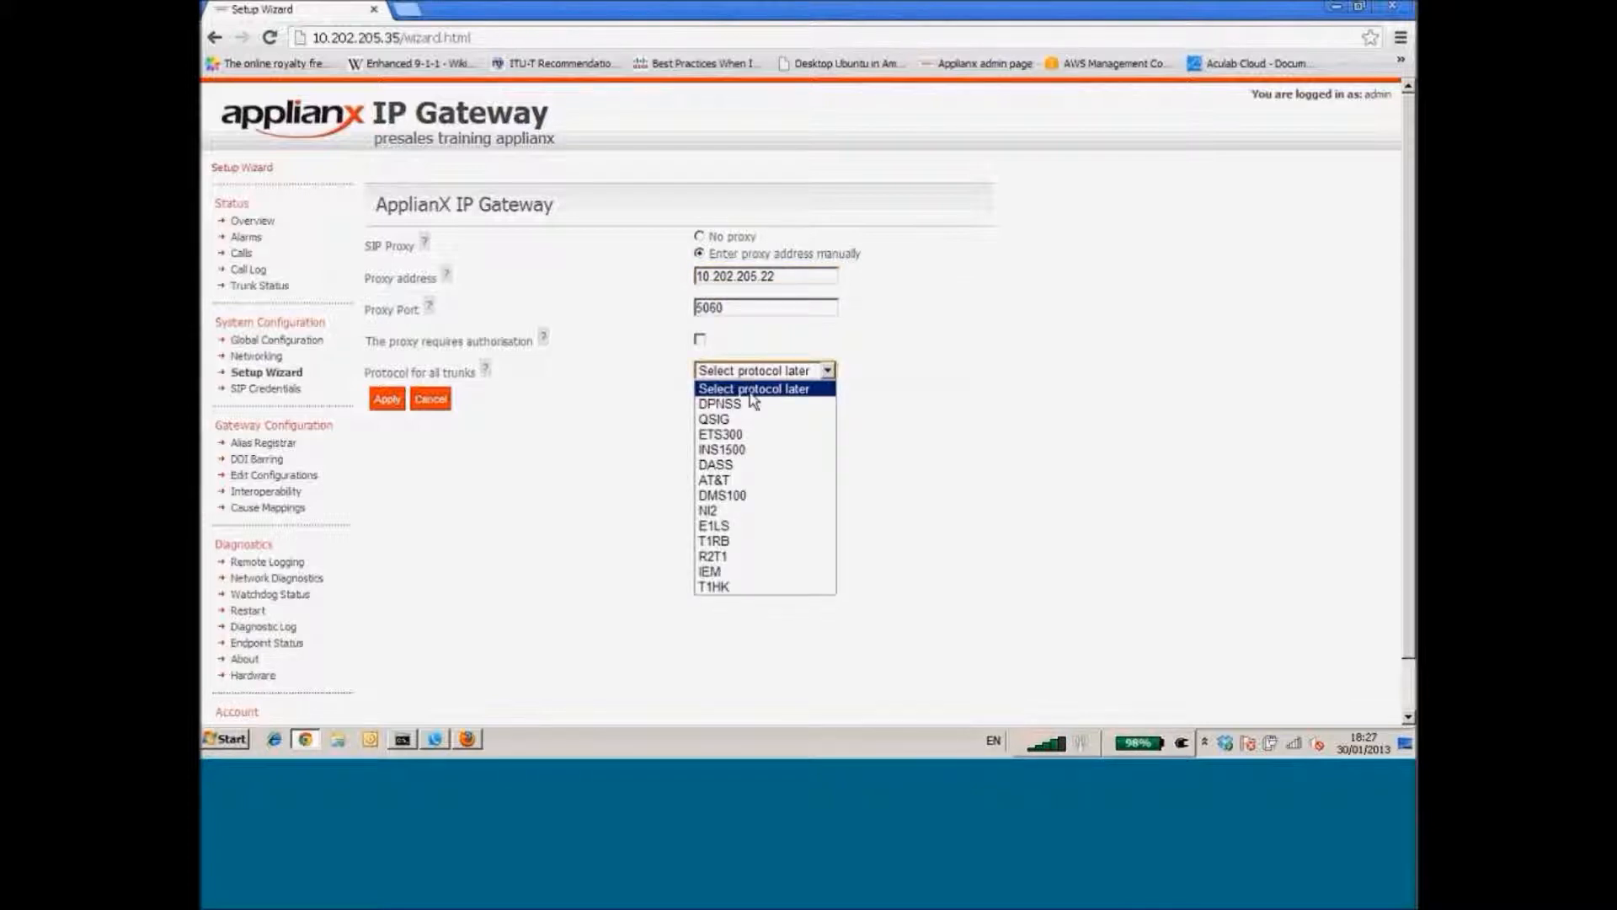
left_click(708, 510)
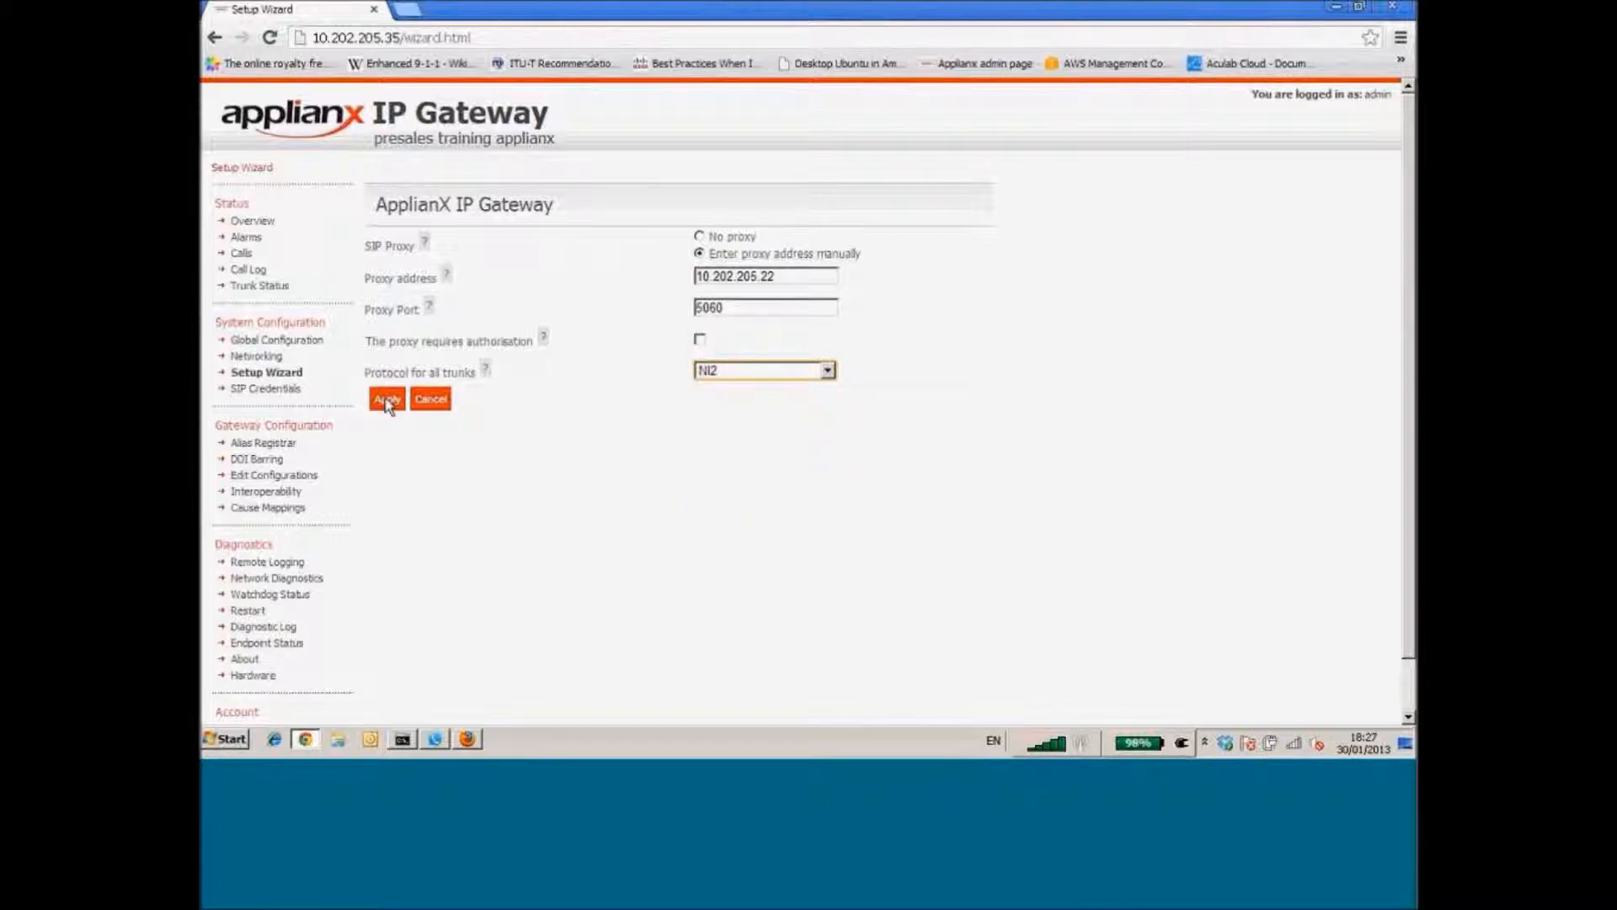
left_click(386, 400)
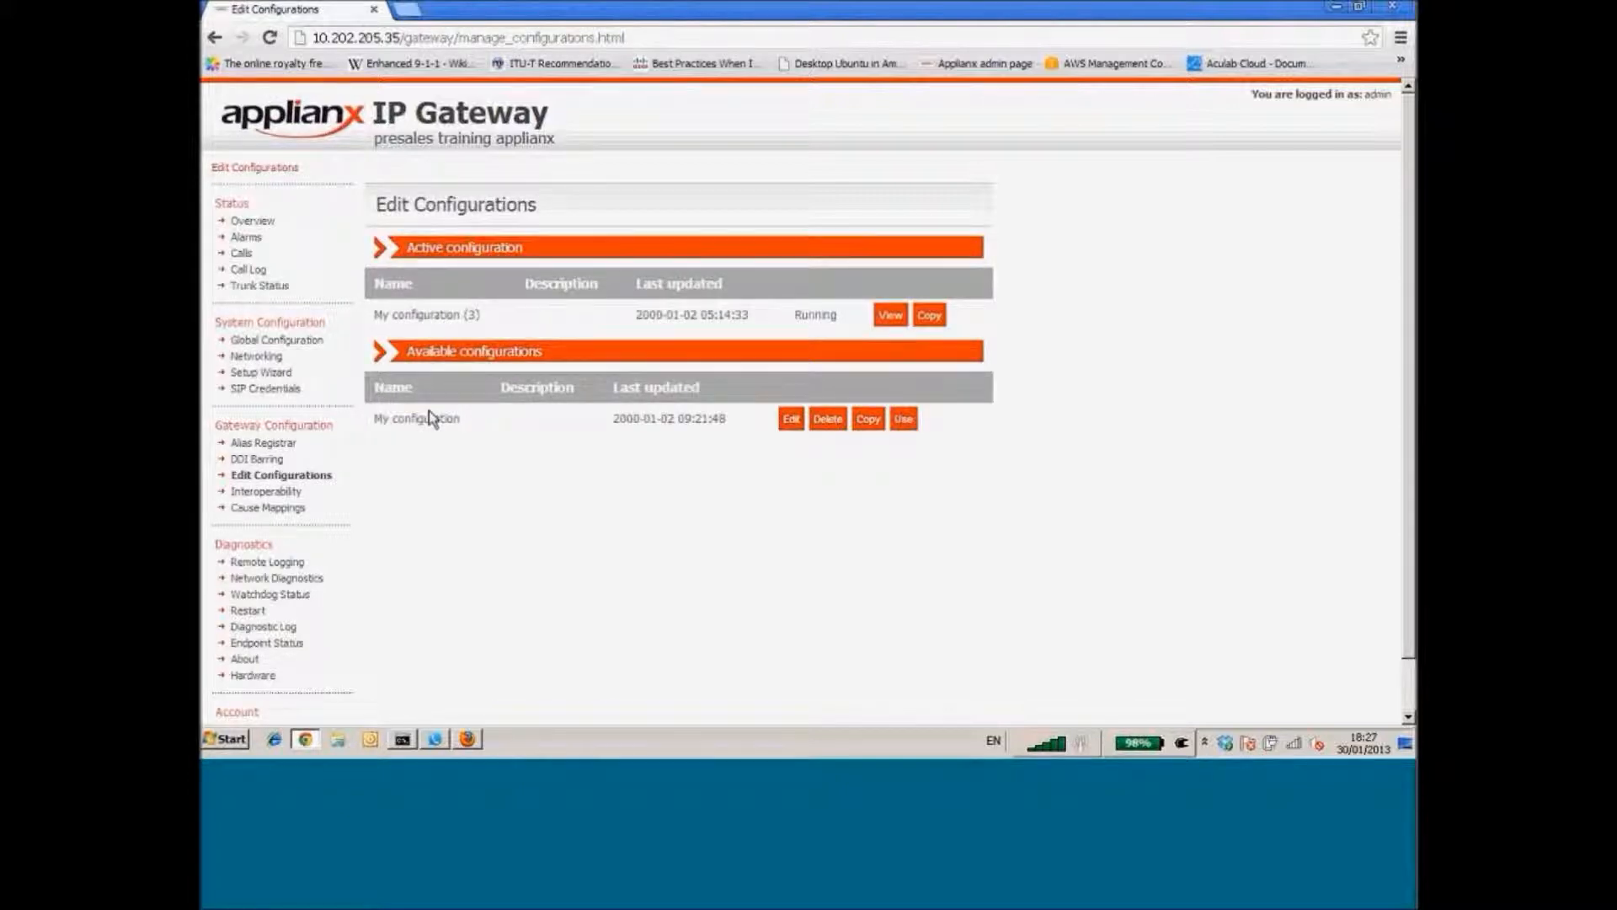
Open My configuration from Available configurations in the editor
left_click_drag(472, 422, 372, 419)
left_click(624, 445)
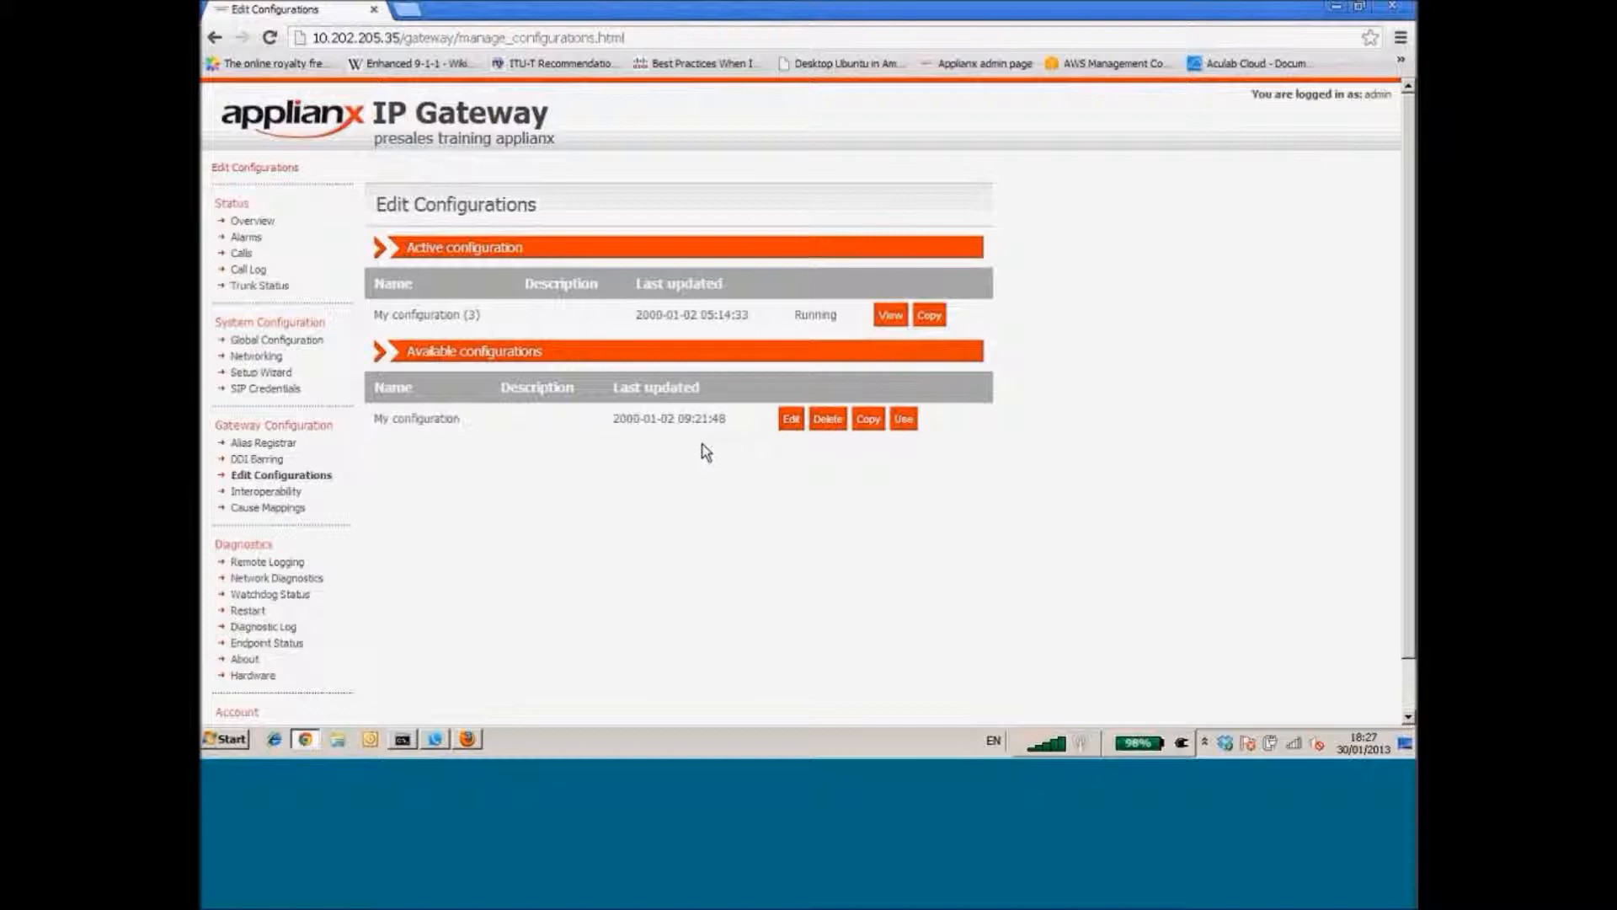
left_click(792, 420)
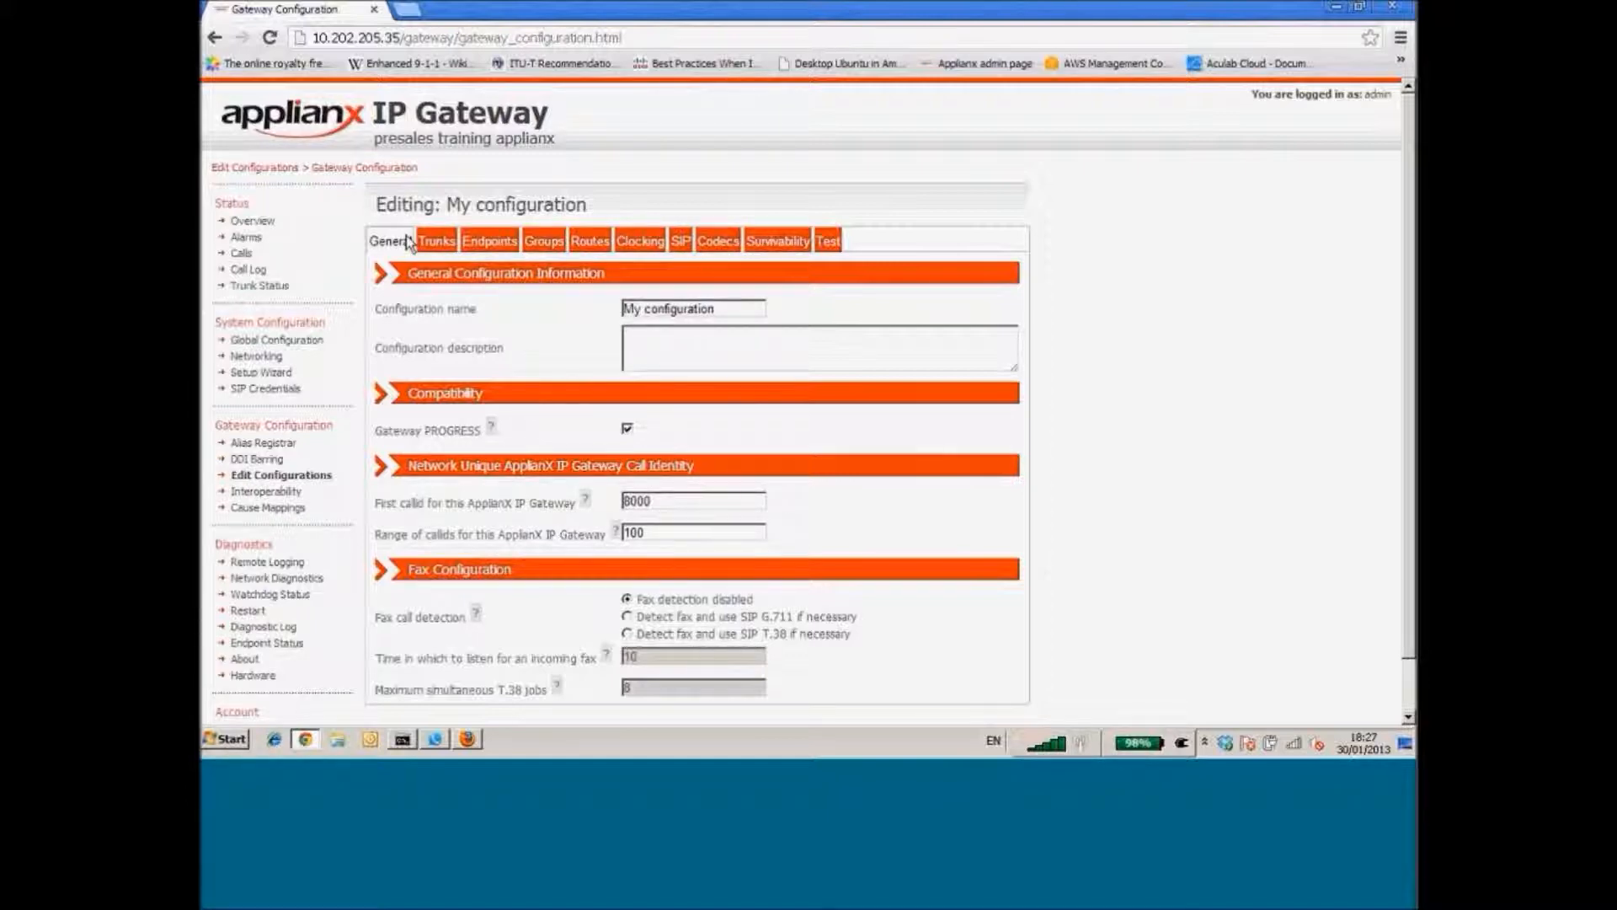
Check the configuration's trunks, then view its codecs: G711_Alaw and G711_Mulaw configured, G729 available
left_click(437, 245)
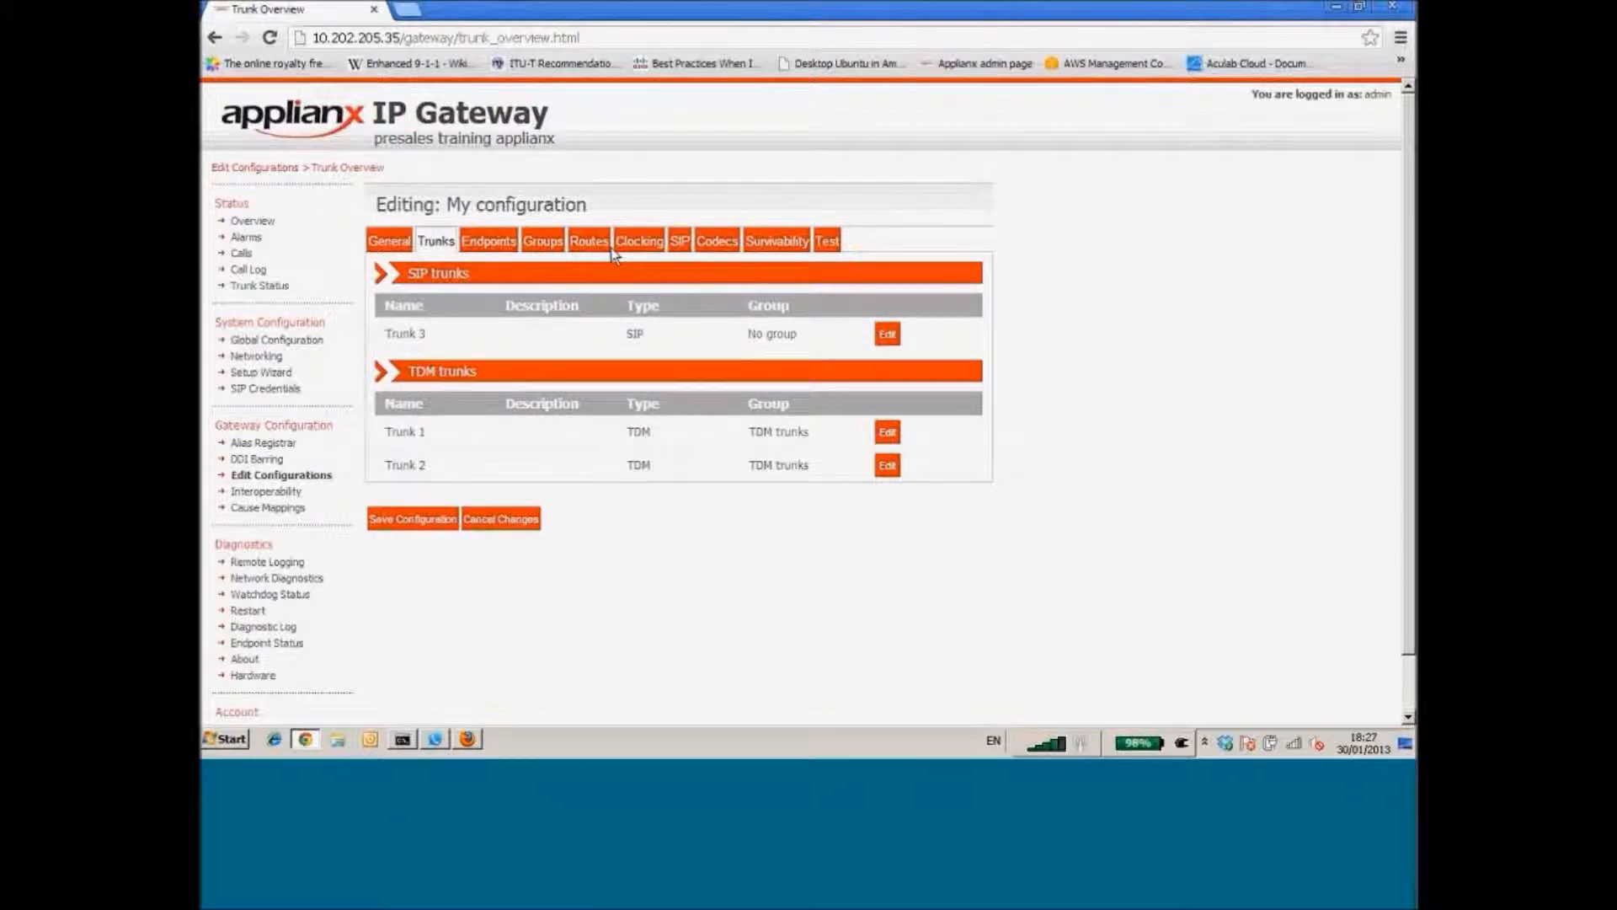
left_click(713, 244)
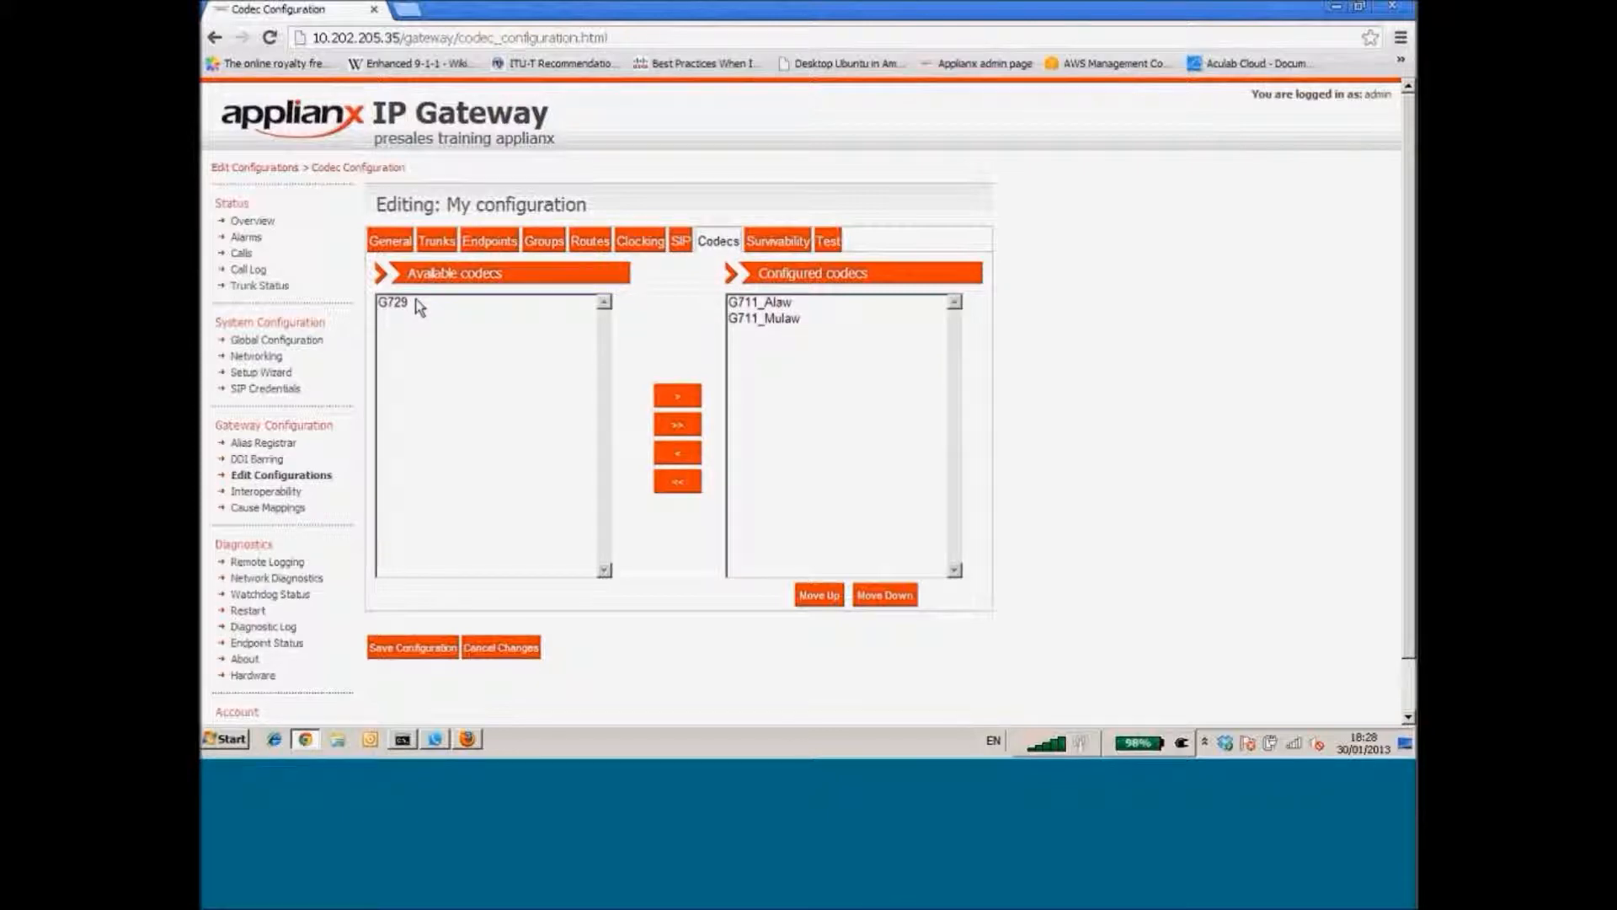
Show My configuration's routing rules and turn off 'Use the same rules for all groups'
left_click(595, 241)
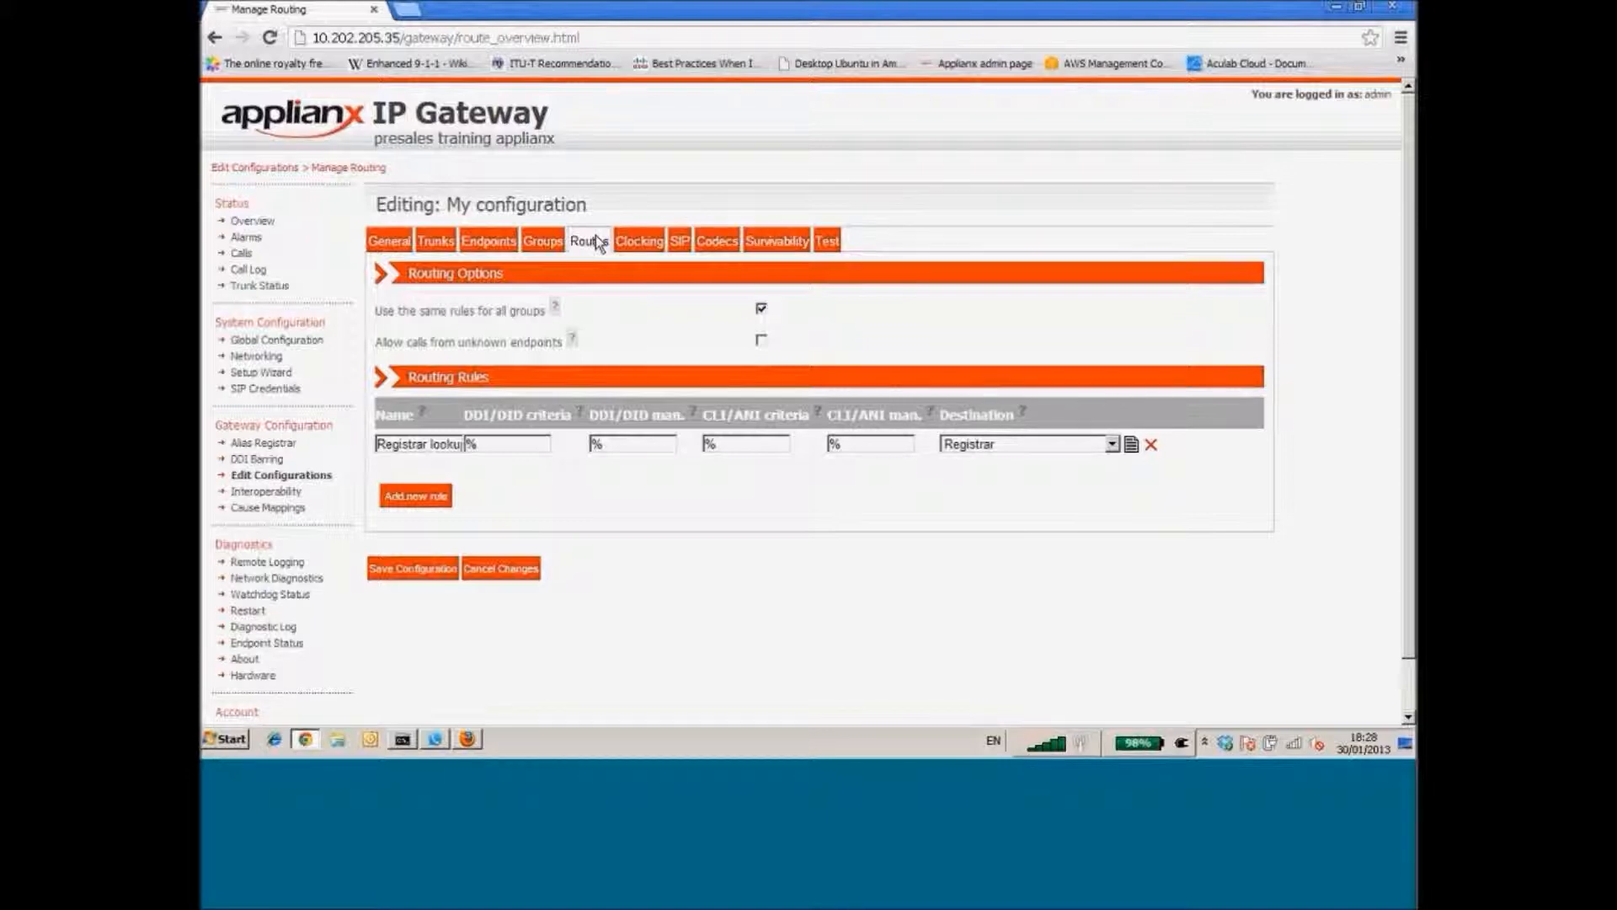
left_click(762, 310)
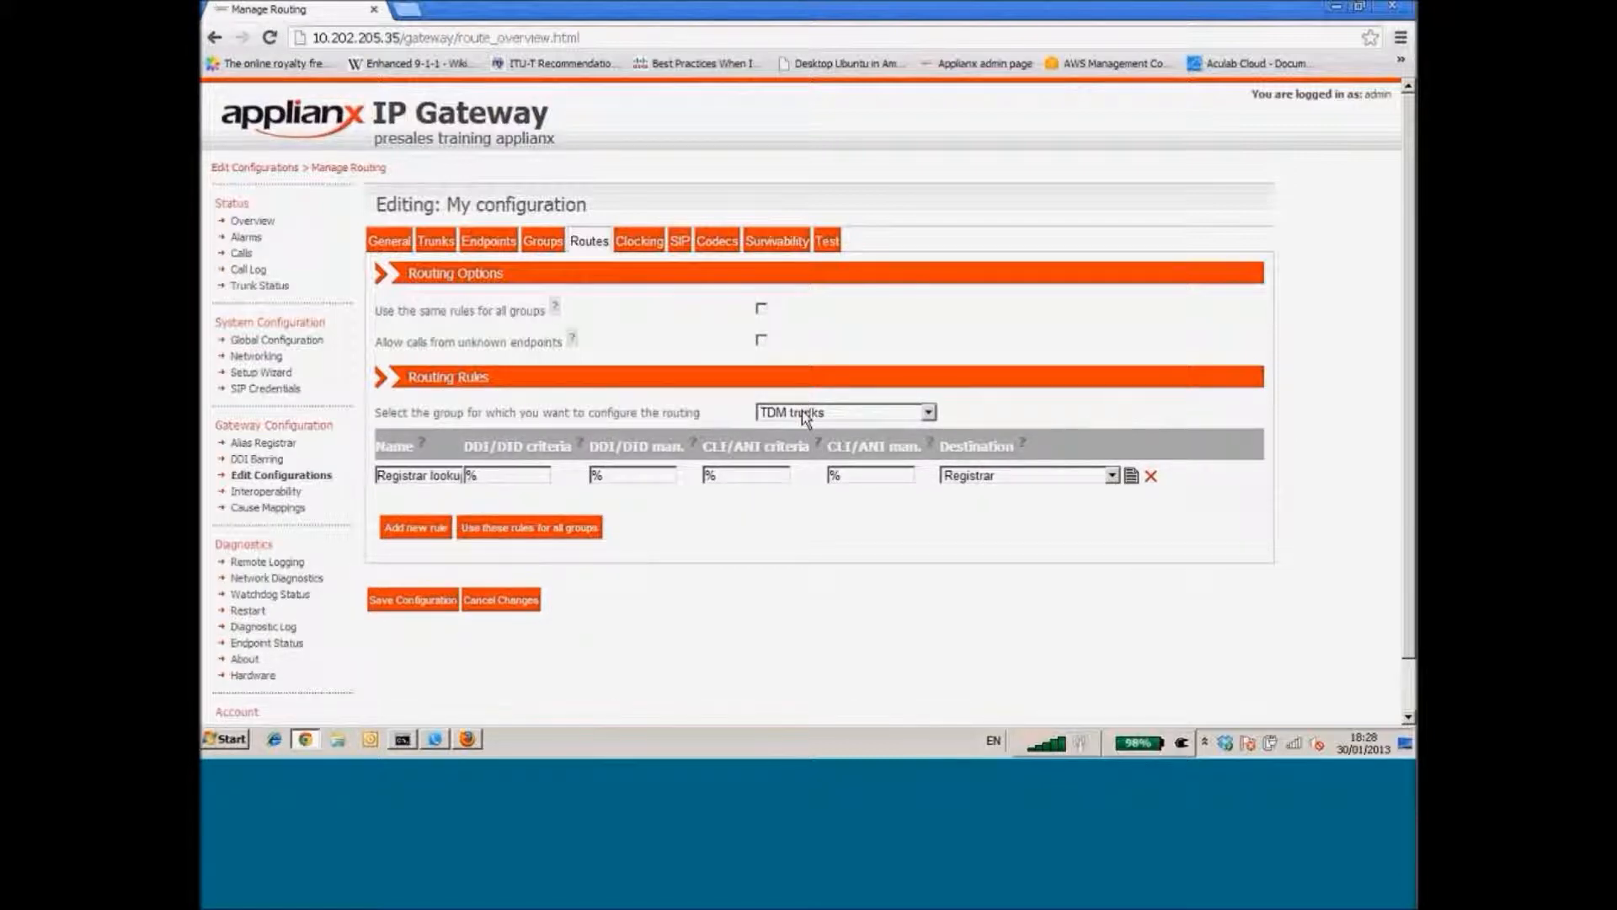
Rename the Registrar lookup rule to tdm-to-sip and route it to the Proxy group
left_click(430, 476)
triple_click(429, 476)
type("tdm-to")
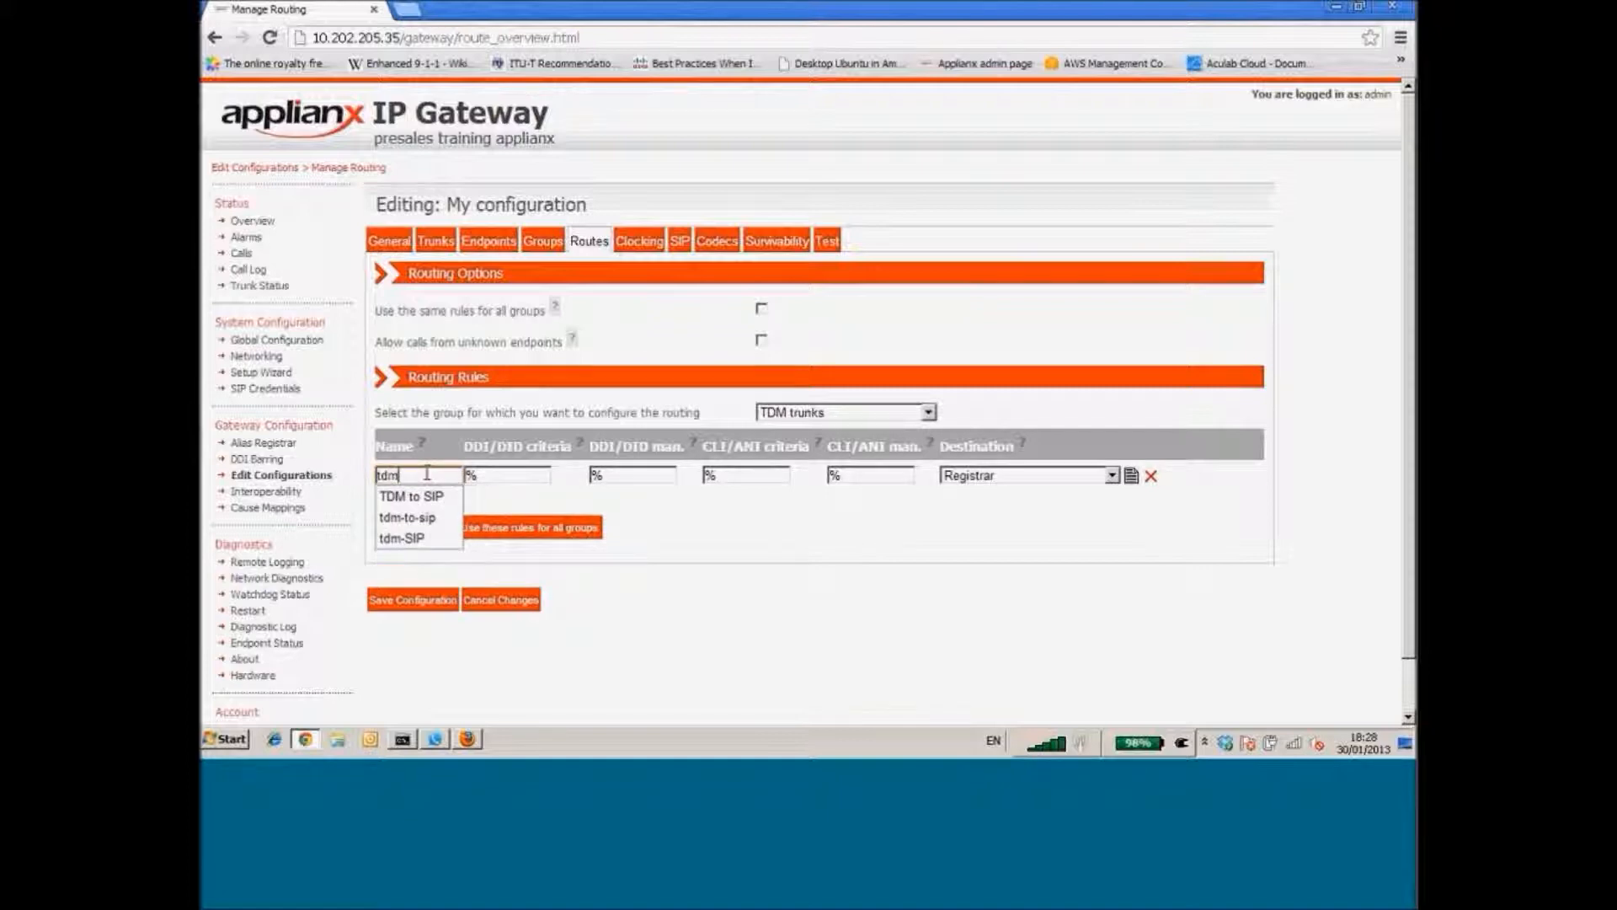
left_click(407, 497)
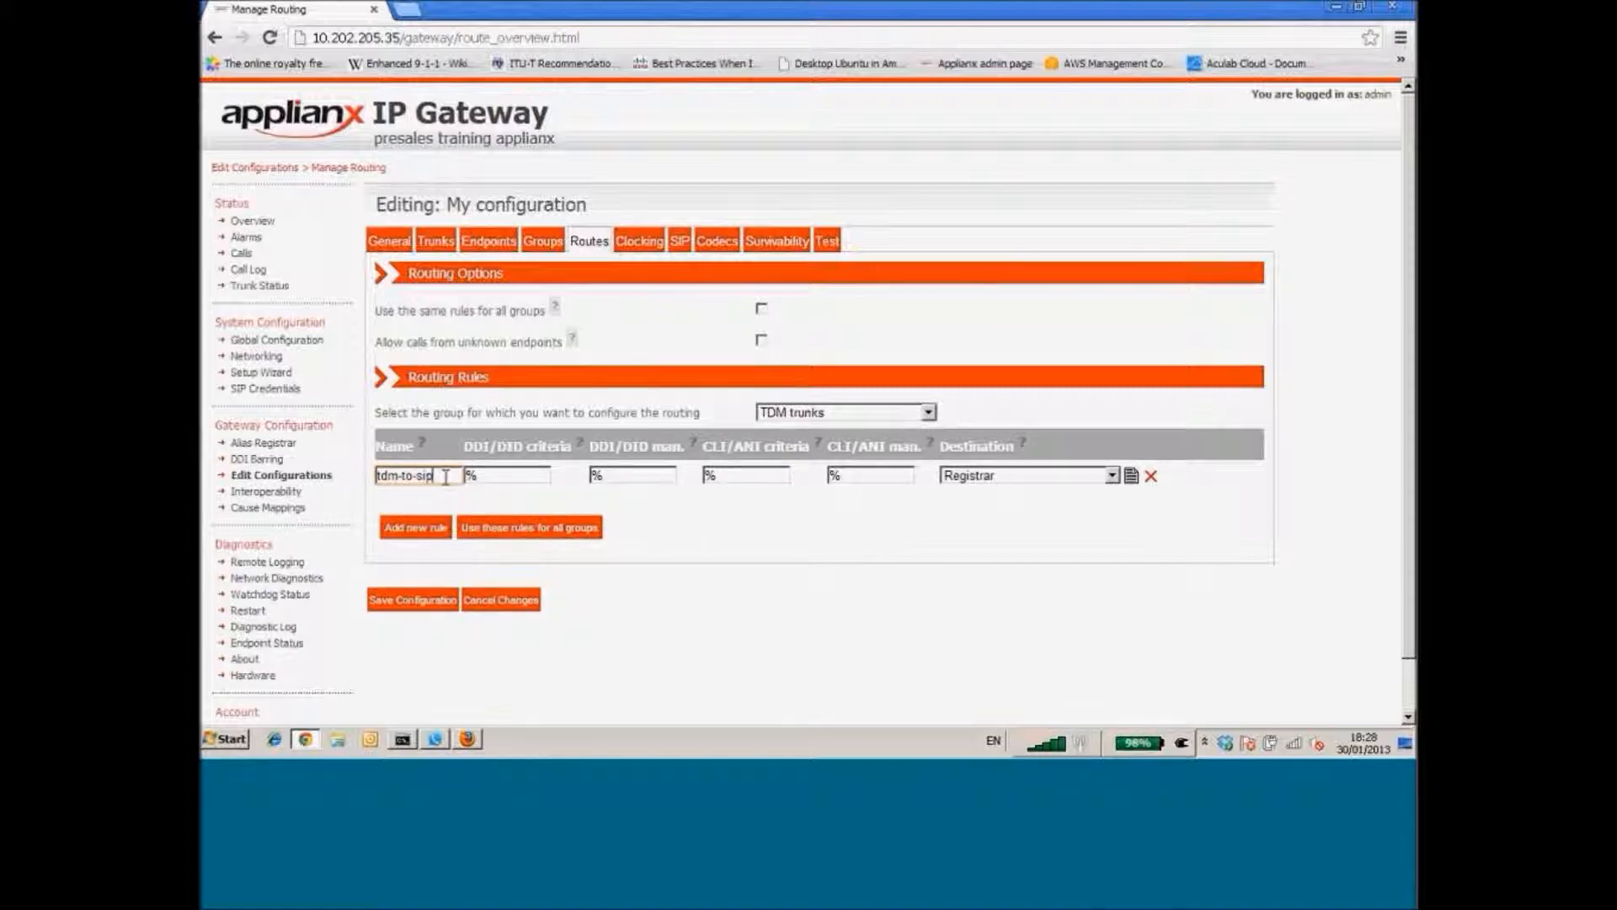
left_click(974, 477)
left_click(984, 555)
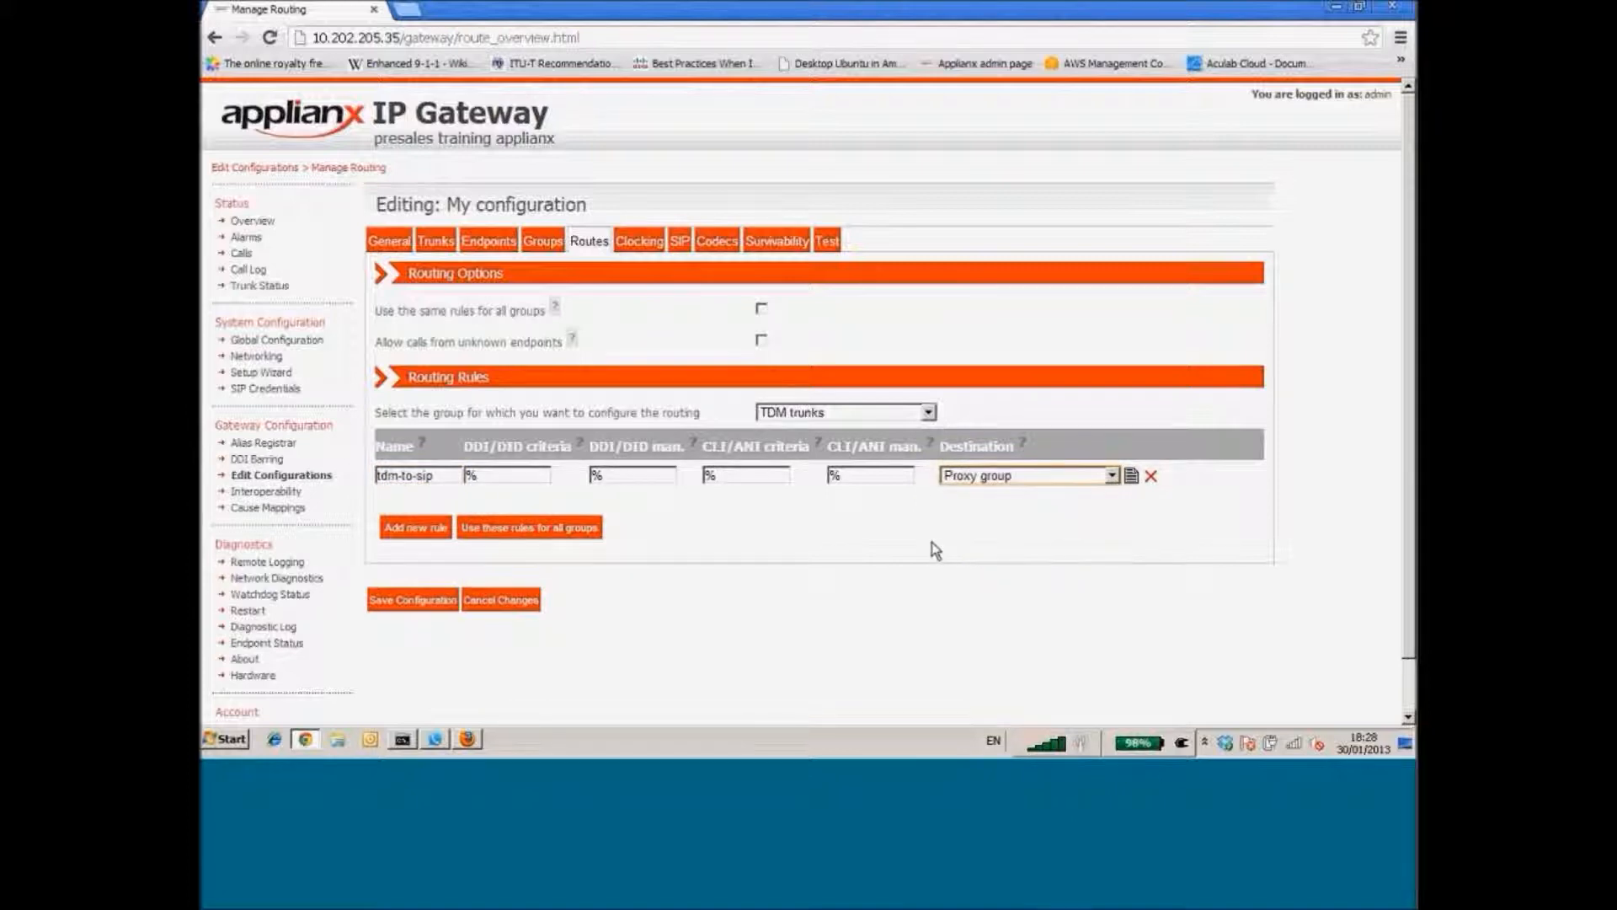
left_click(931, 542)
For the Proxy group, add a rule named sip-to-tdm sending all calls to TDM trunks
left_click(814, 412)
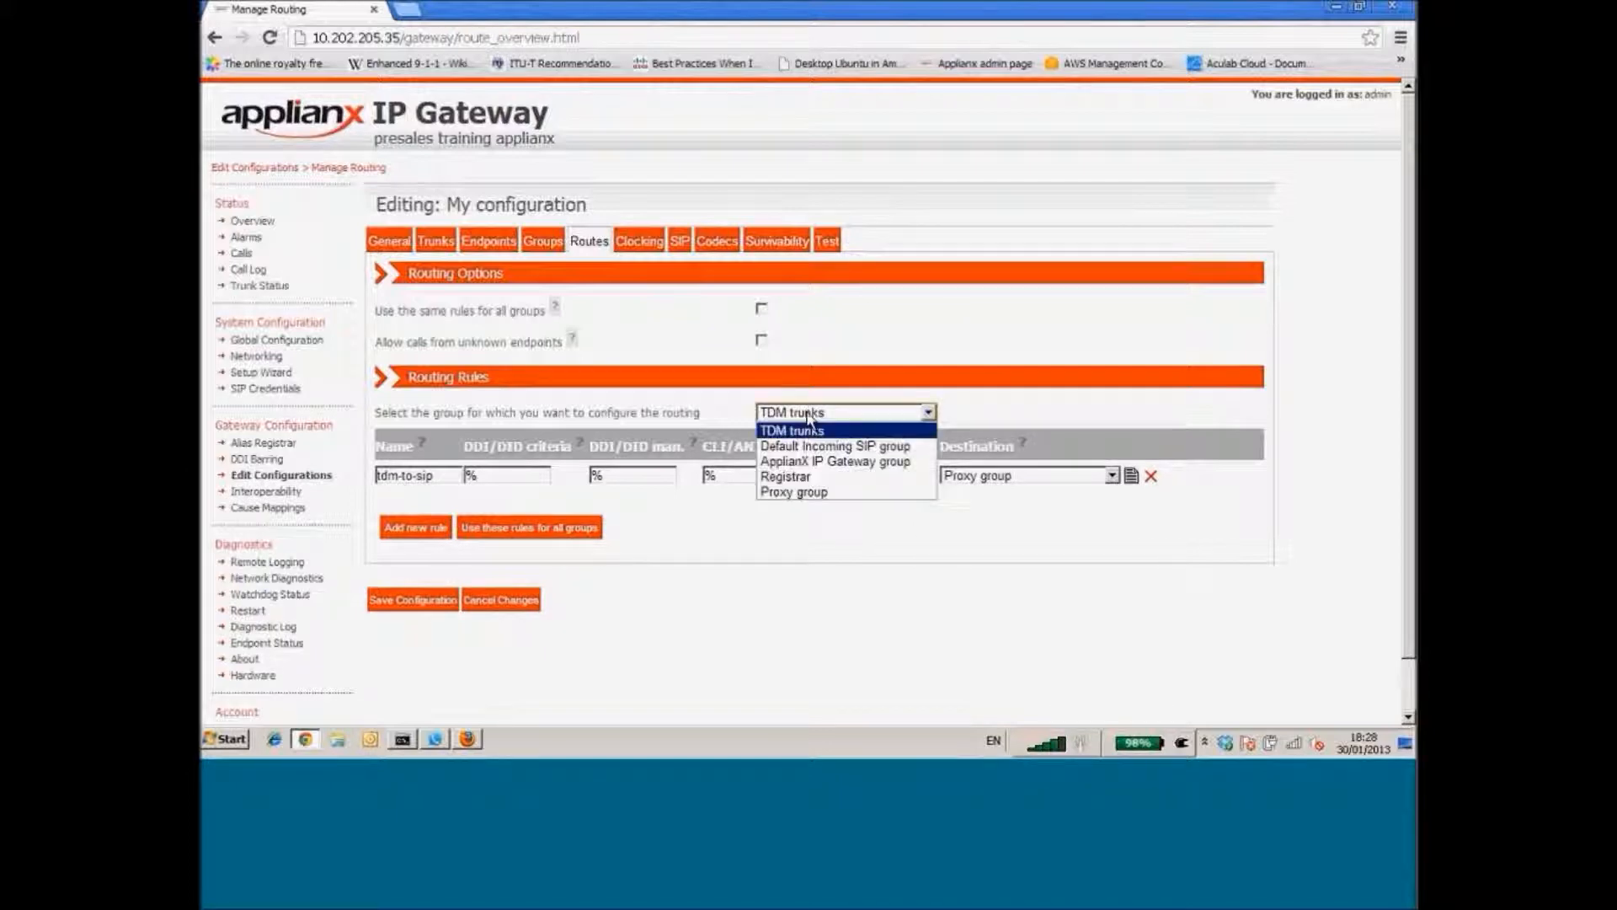
left_click(793, 492)
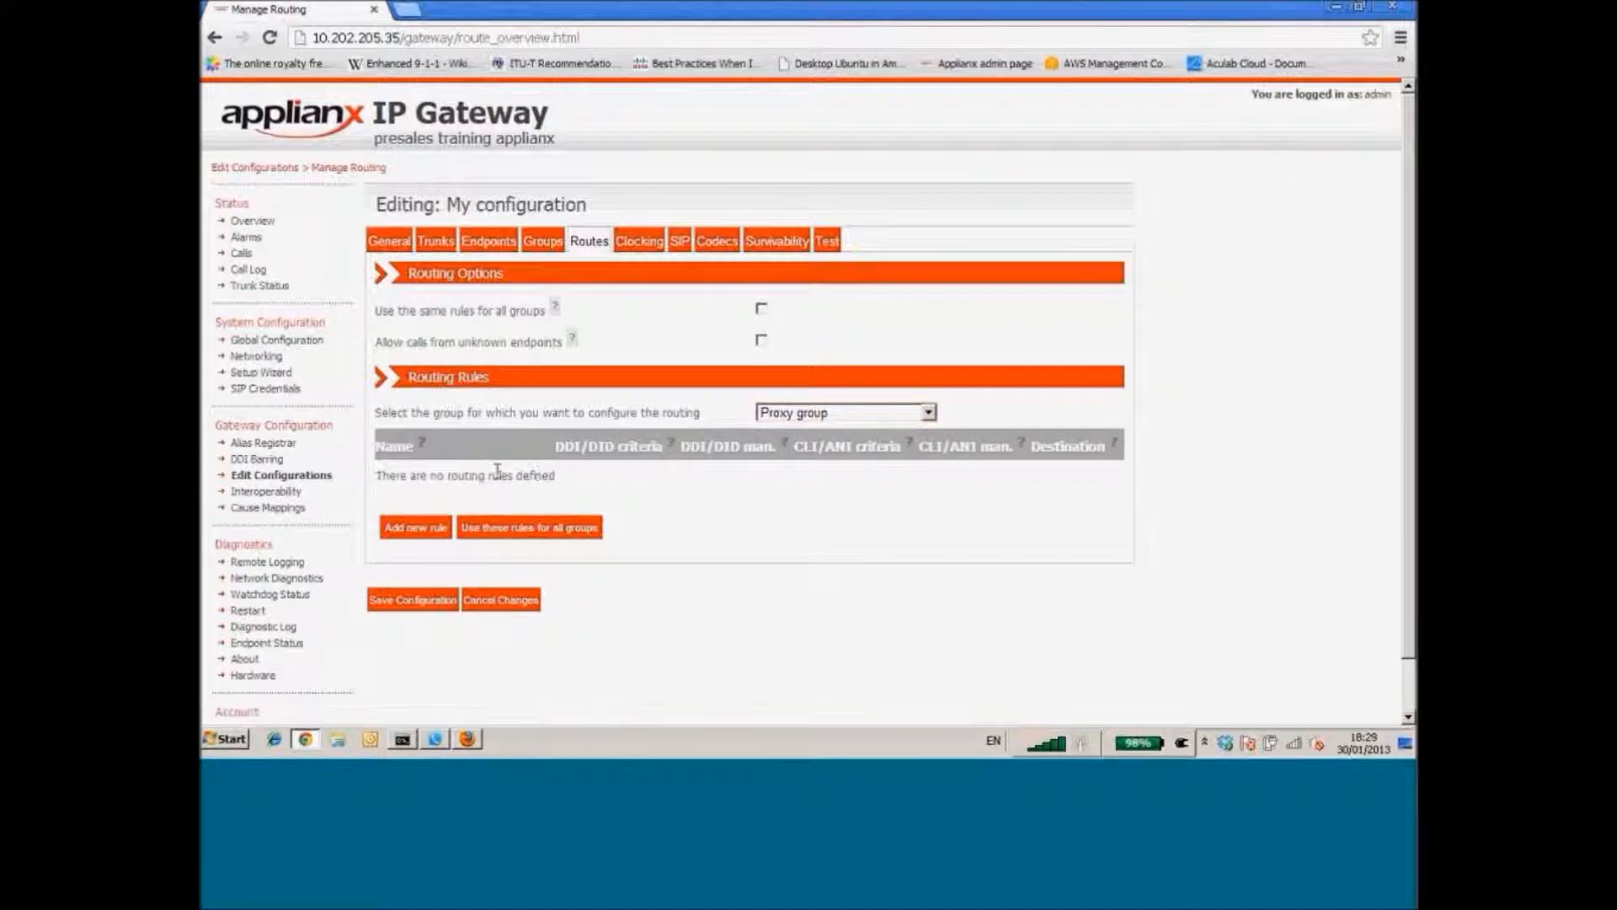
left_click(412, 528)
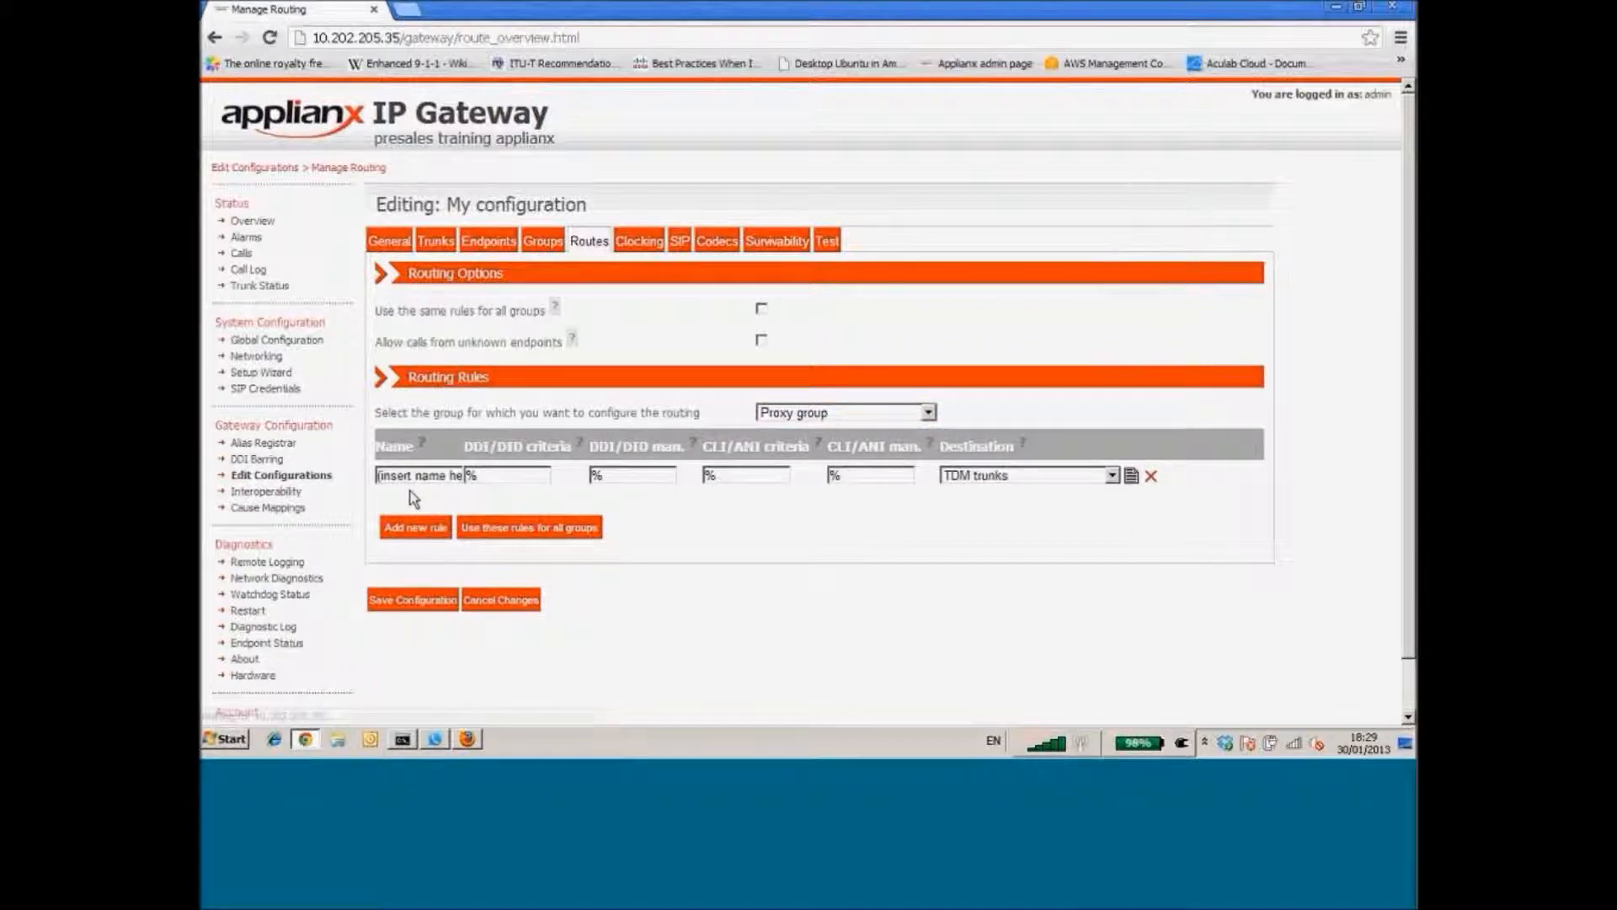
left_click(409, 476)
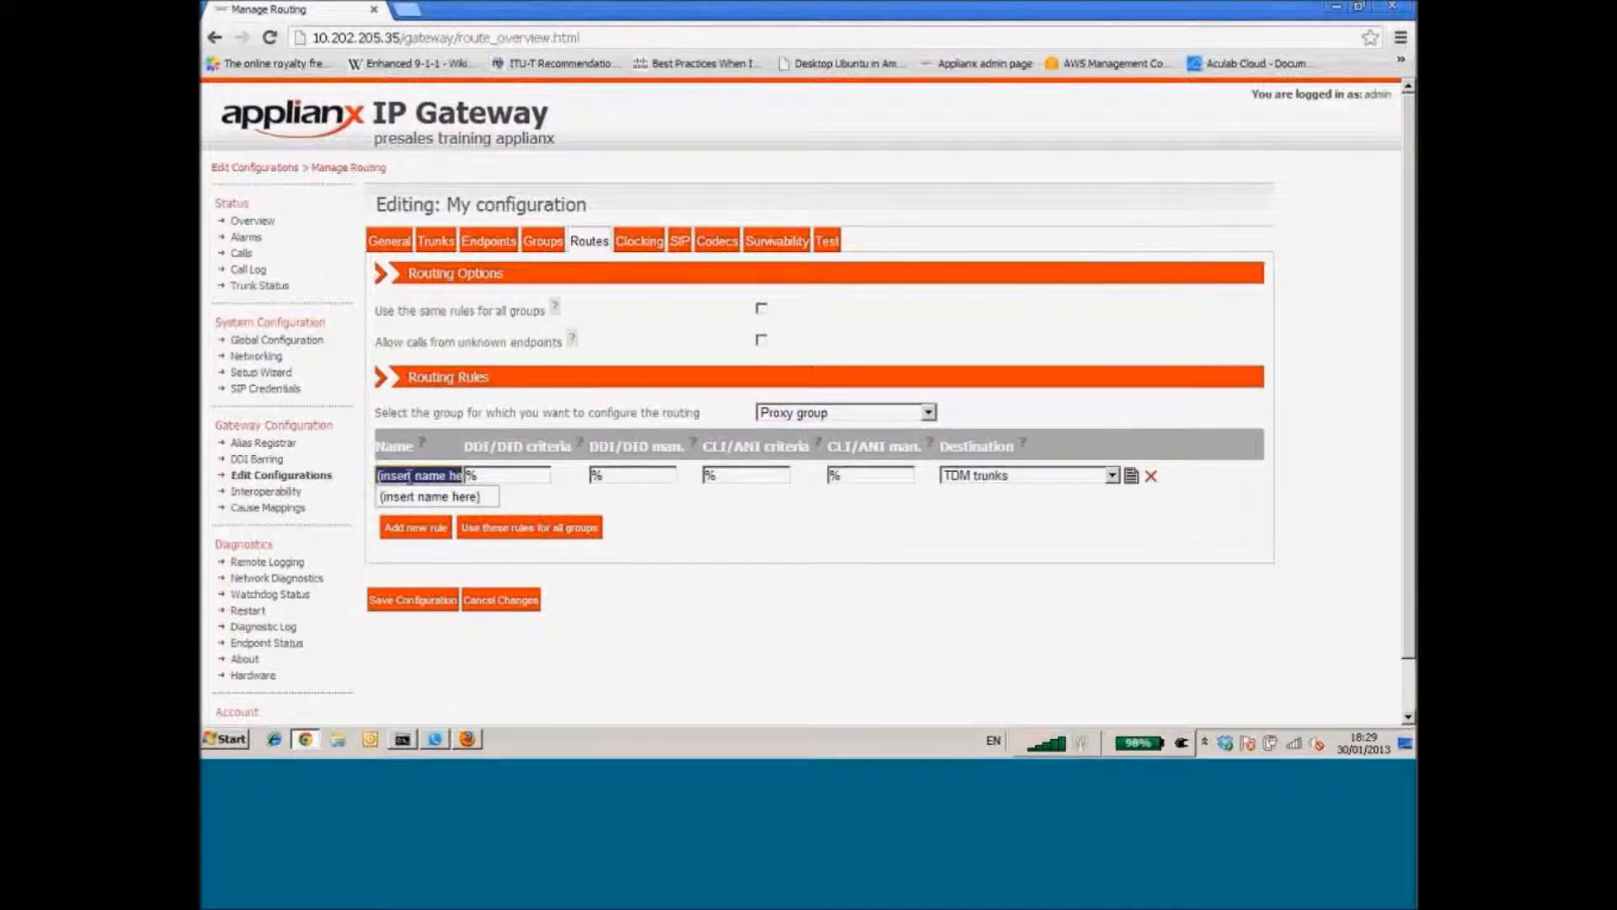
type("sip-")
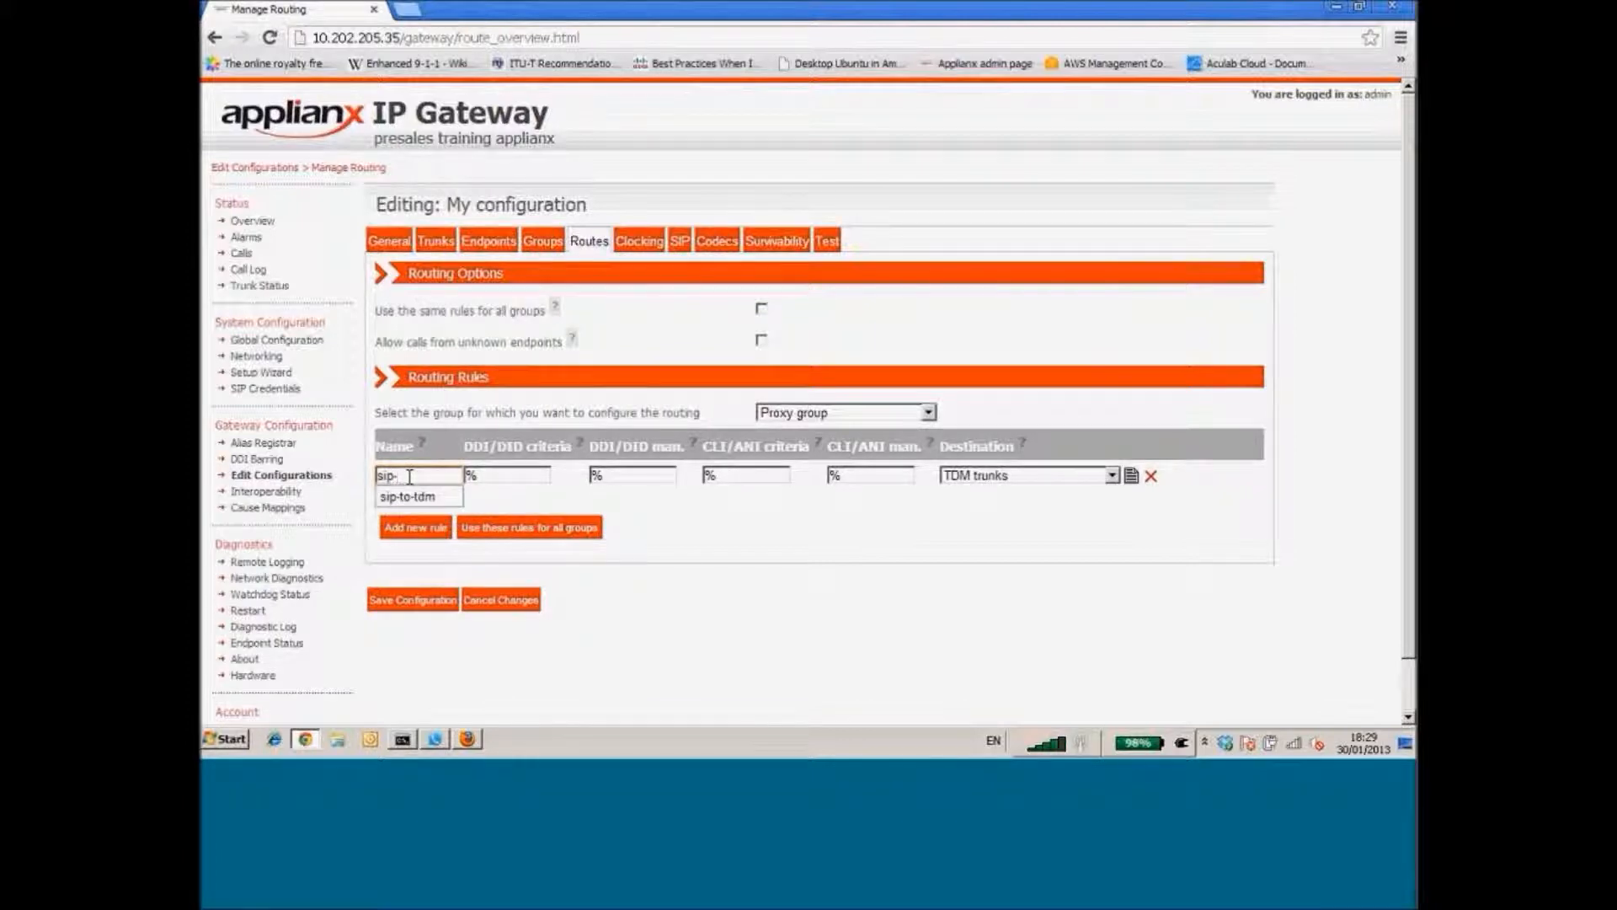
left_click(397, 497)
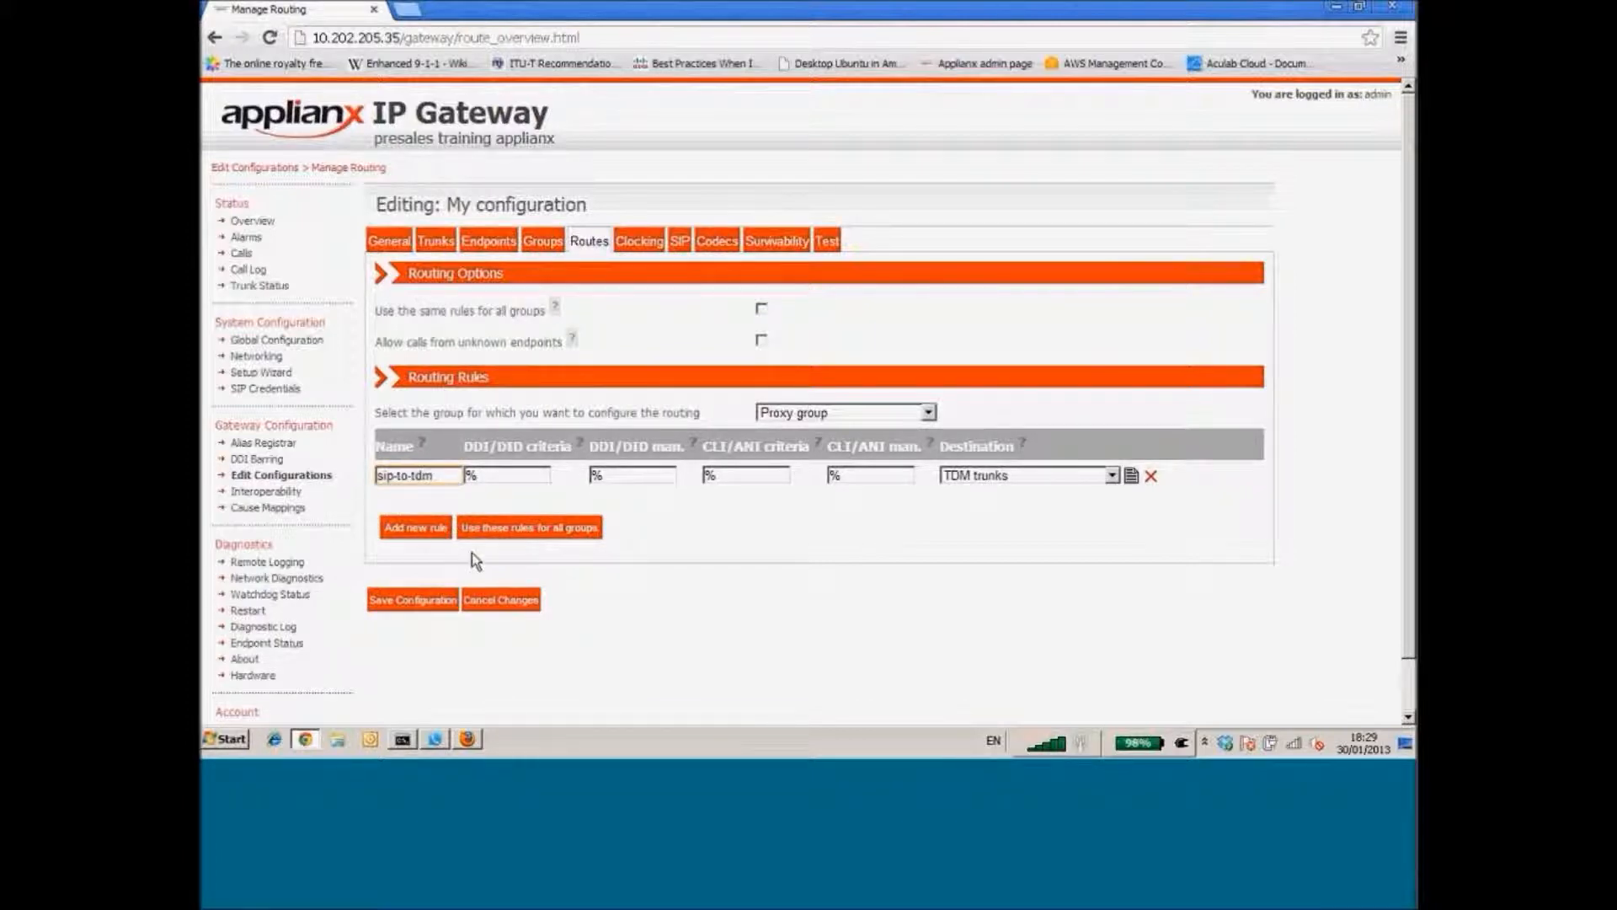
Save the configuration and make My configuration the active one, confirming with Yes
left_click(409, 603)
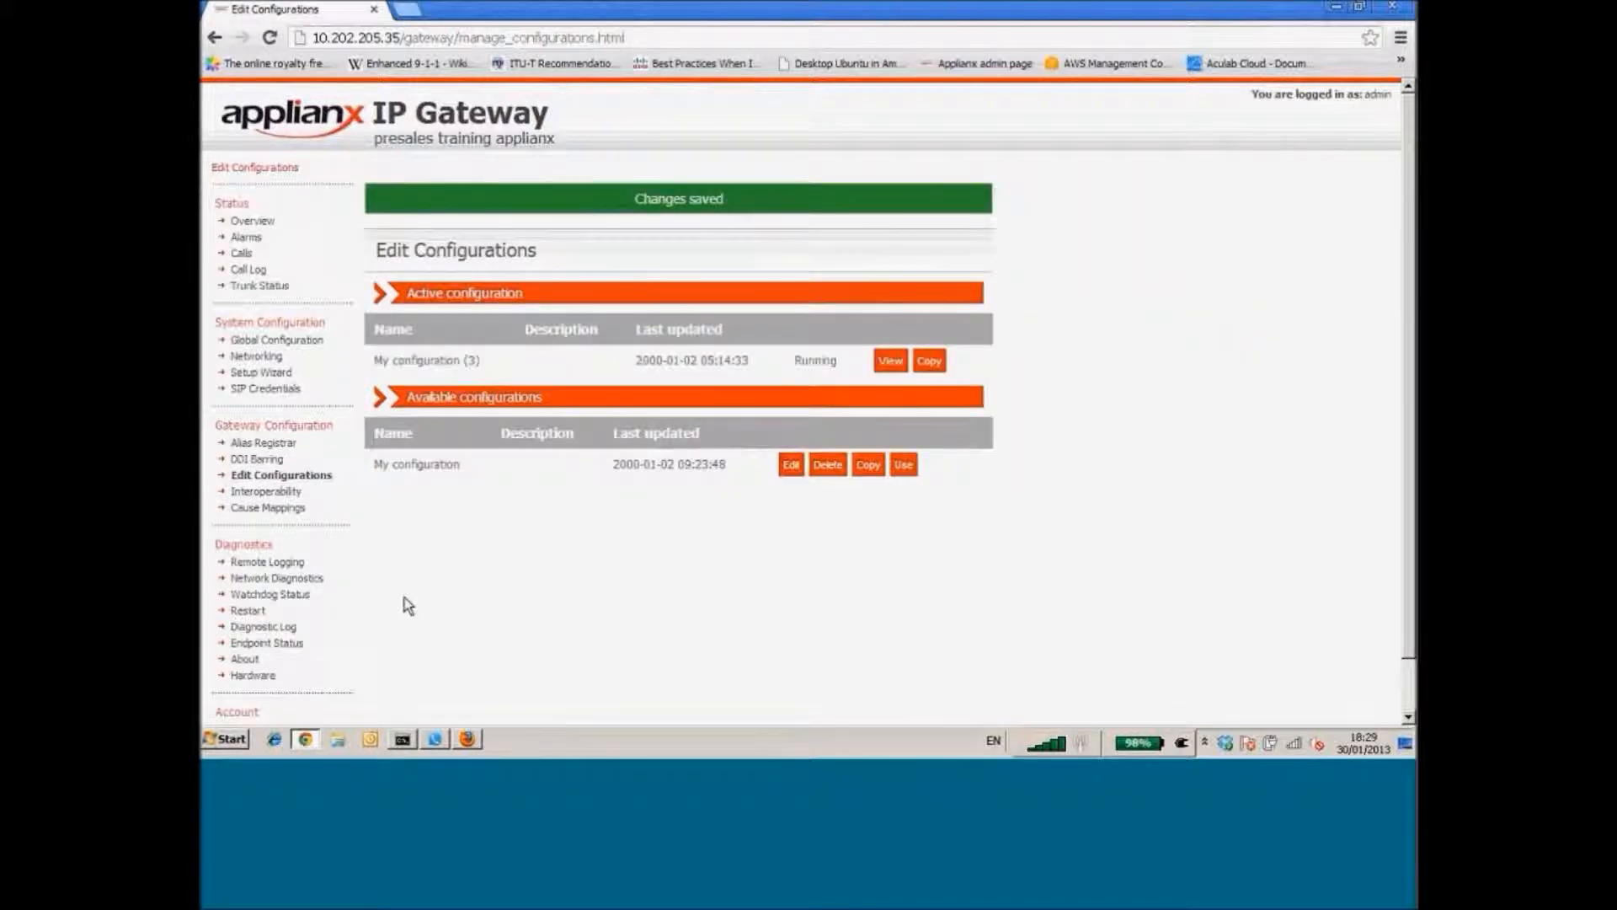
left_click(905, 467)
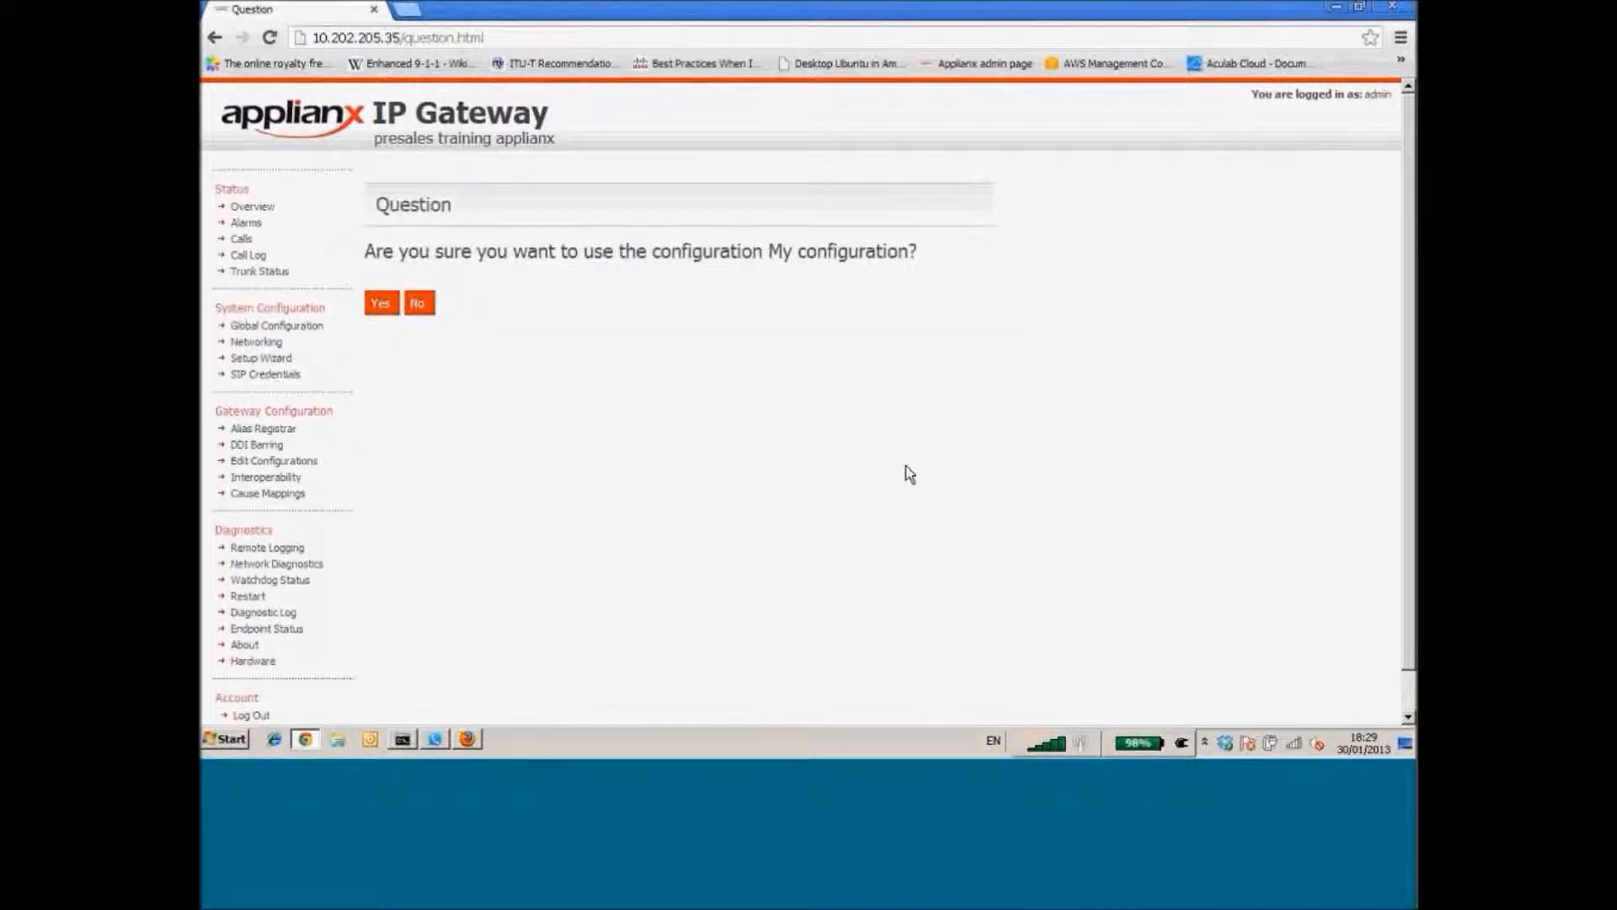
left_click(379, 305)
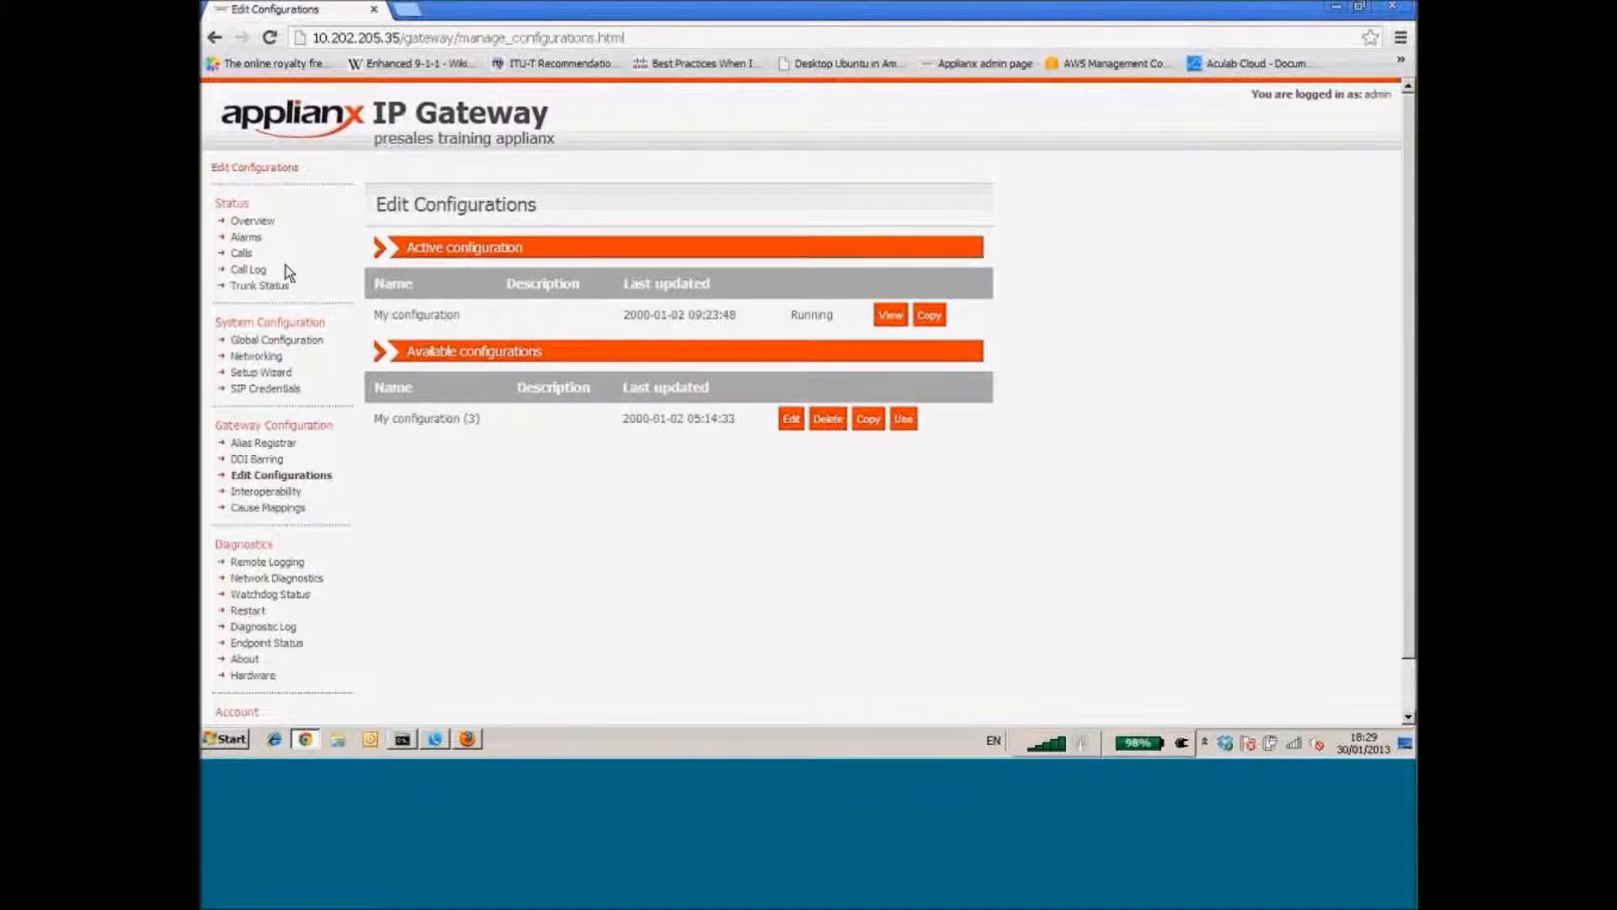
left_click(242, 255)
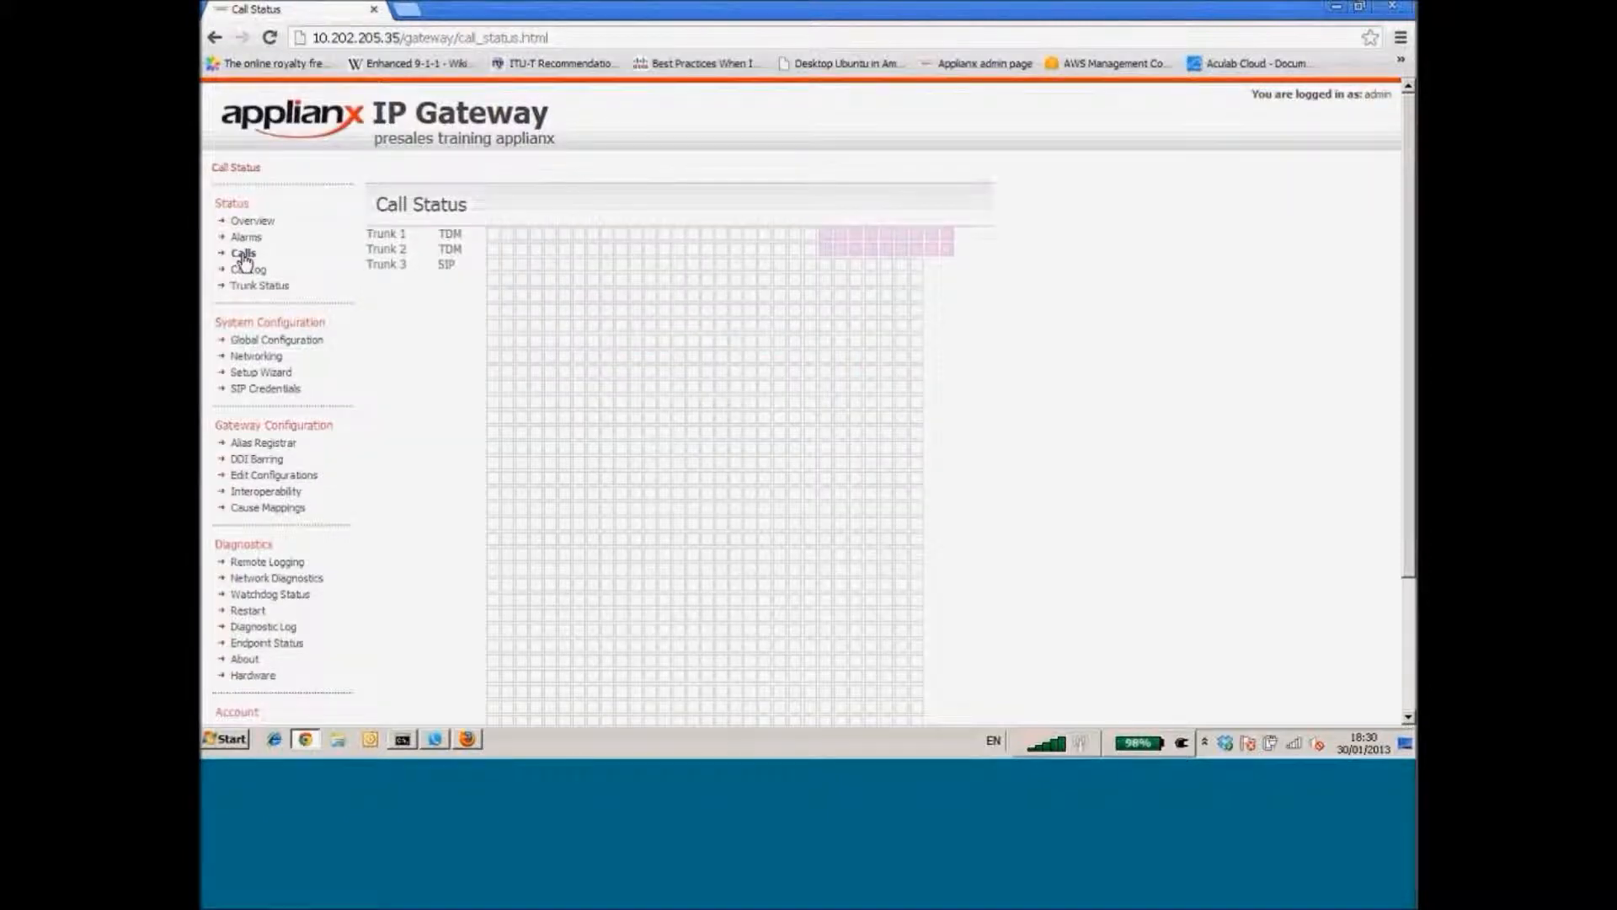
Scroll through the Call Status timeslot grid and legend, confirming all trunks are idle
left_click_drag(1408, 171, 1401, 215)
mouse_move(494, 173)
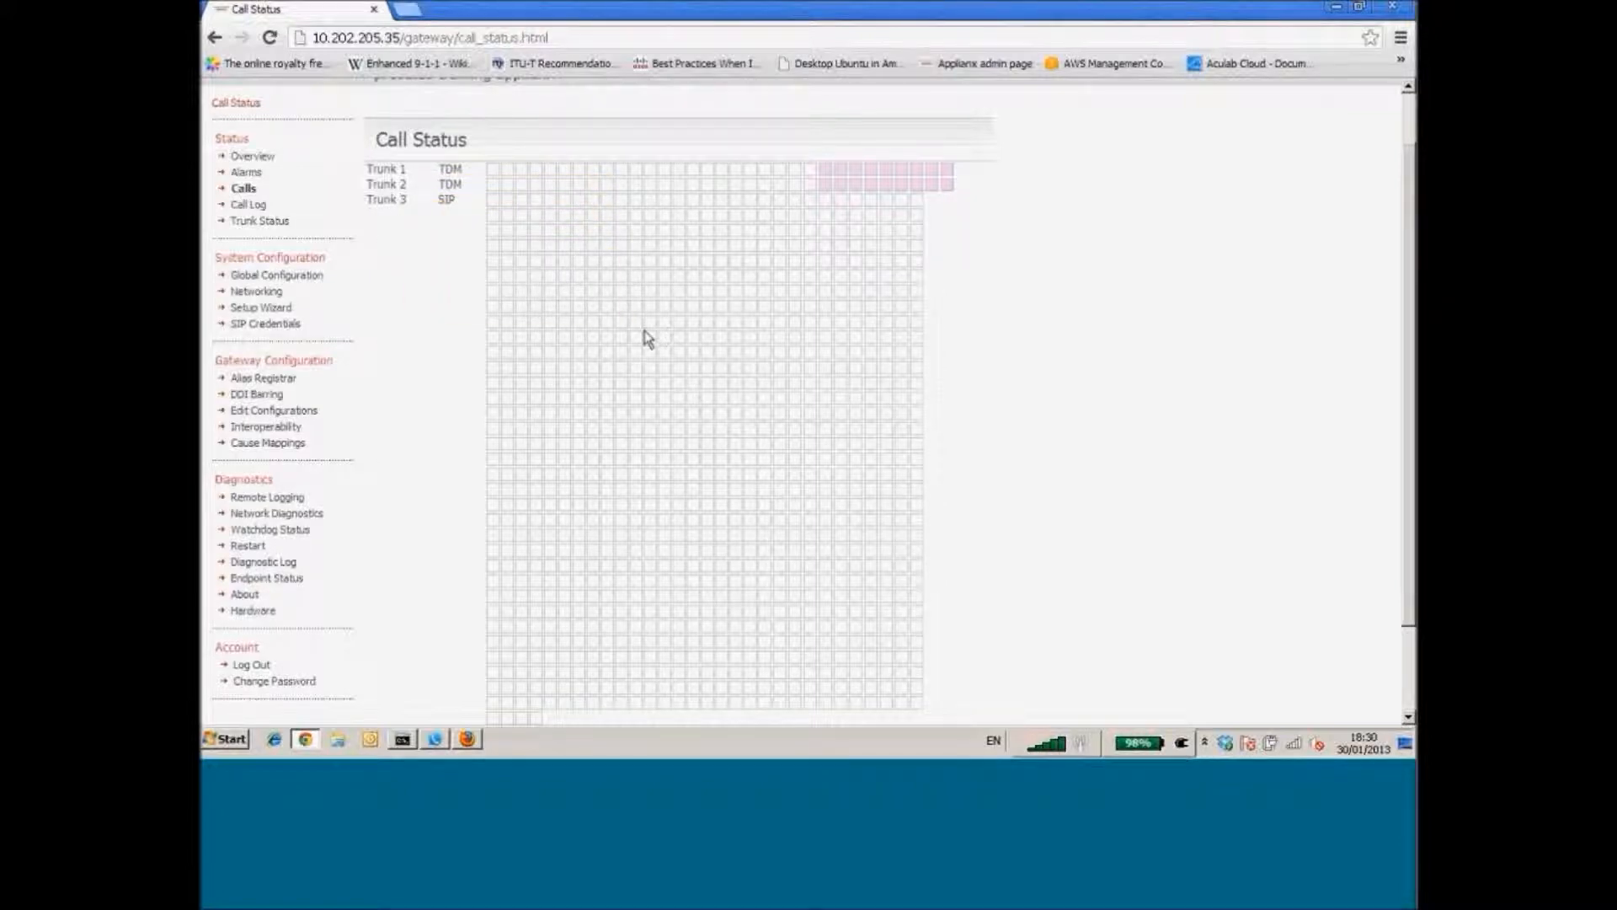
mouse_move(648, 325)
scroll(1409, 418, "down", 1)
scroll(1409, 418, "down", 1)
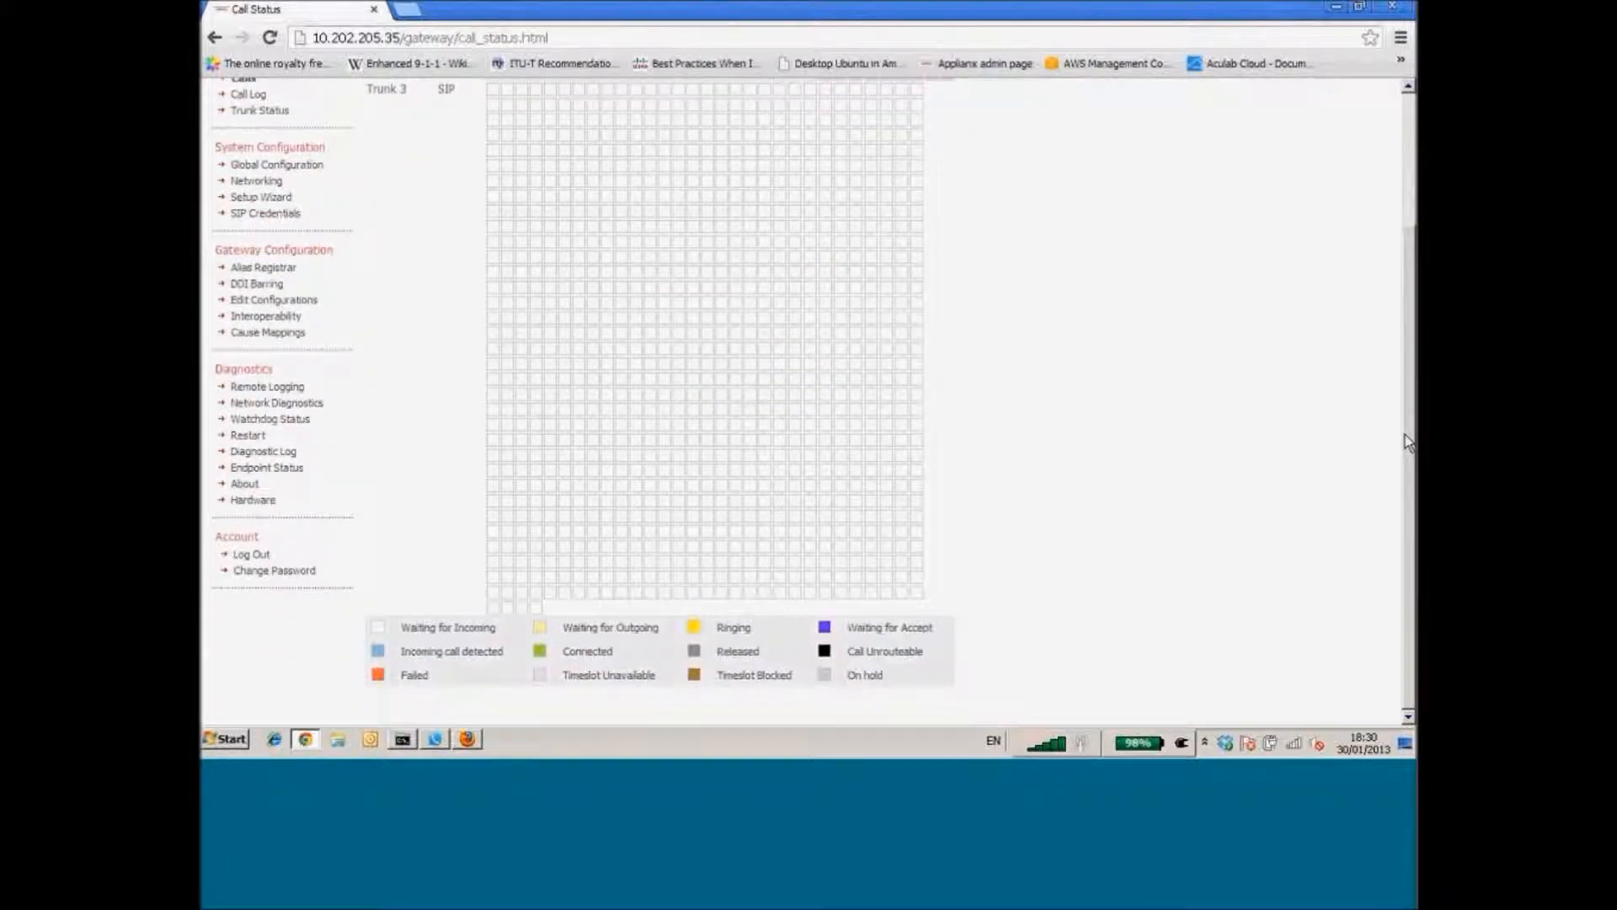
scroll(1406, 442, "up", 3)
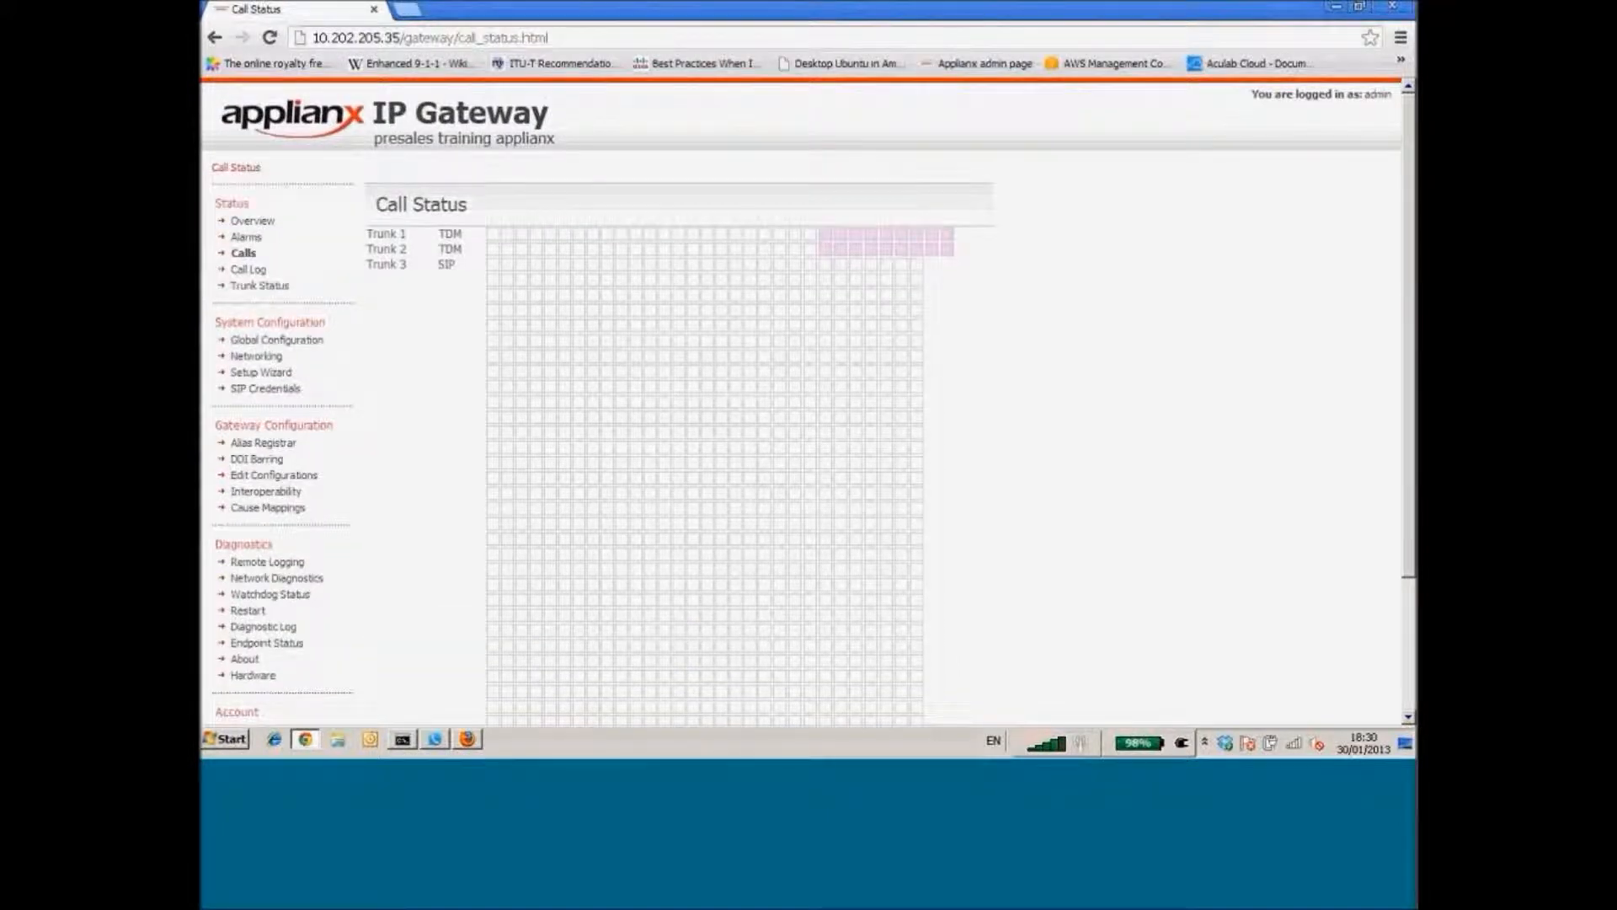
Bring up Yate Client and answer the incoming test call through the gateway
left_click(436, 740)
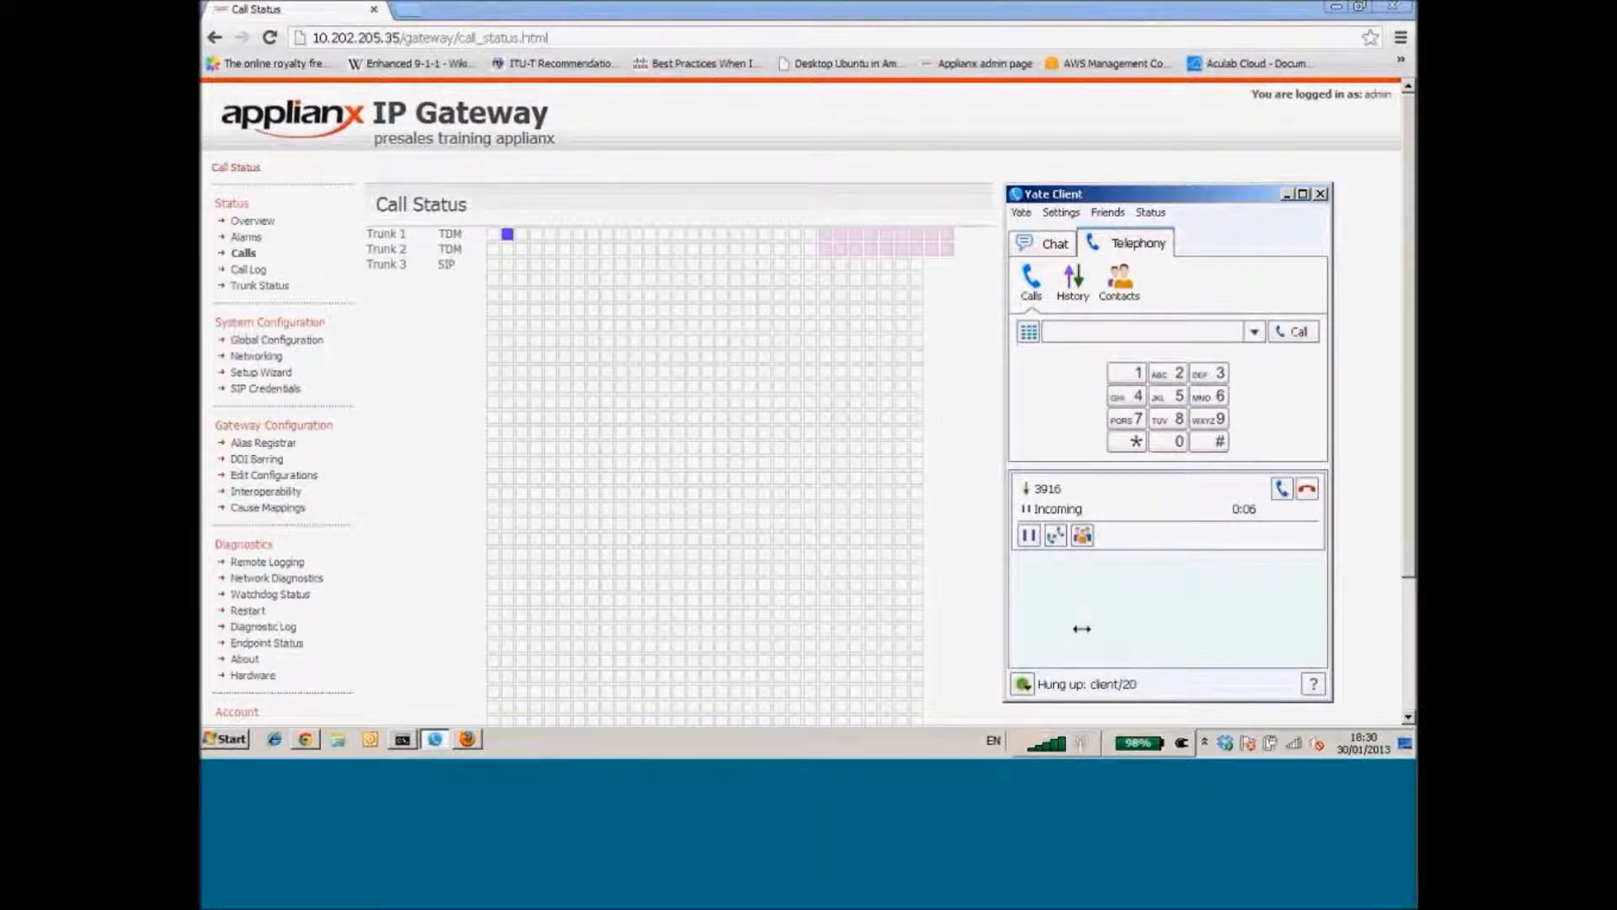
left_click_drag(1408, 475, 1403, 518)
scroll(520, 151, "down", 1)
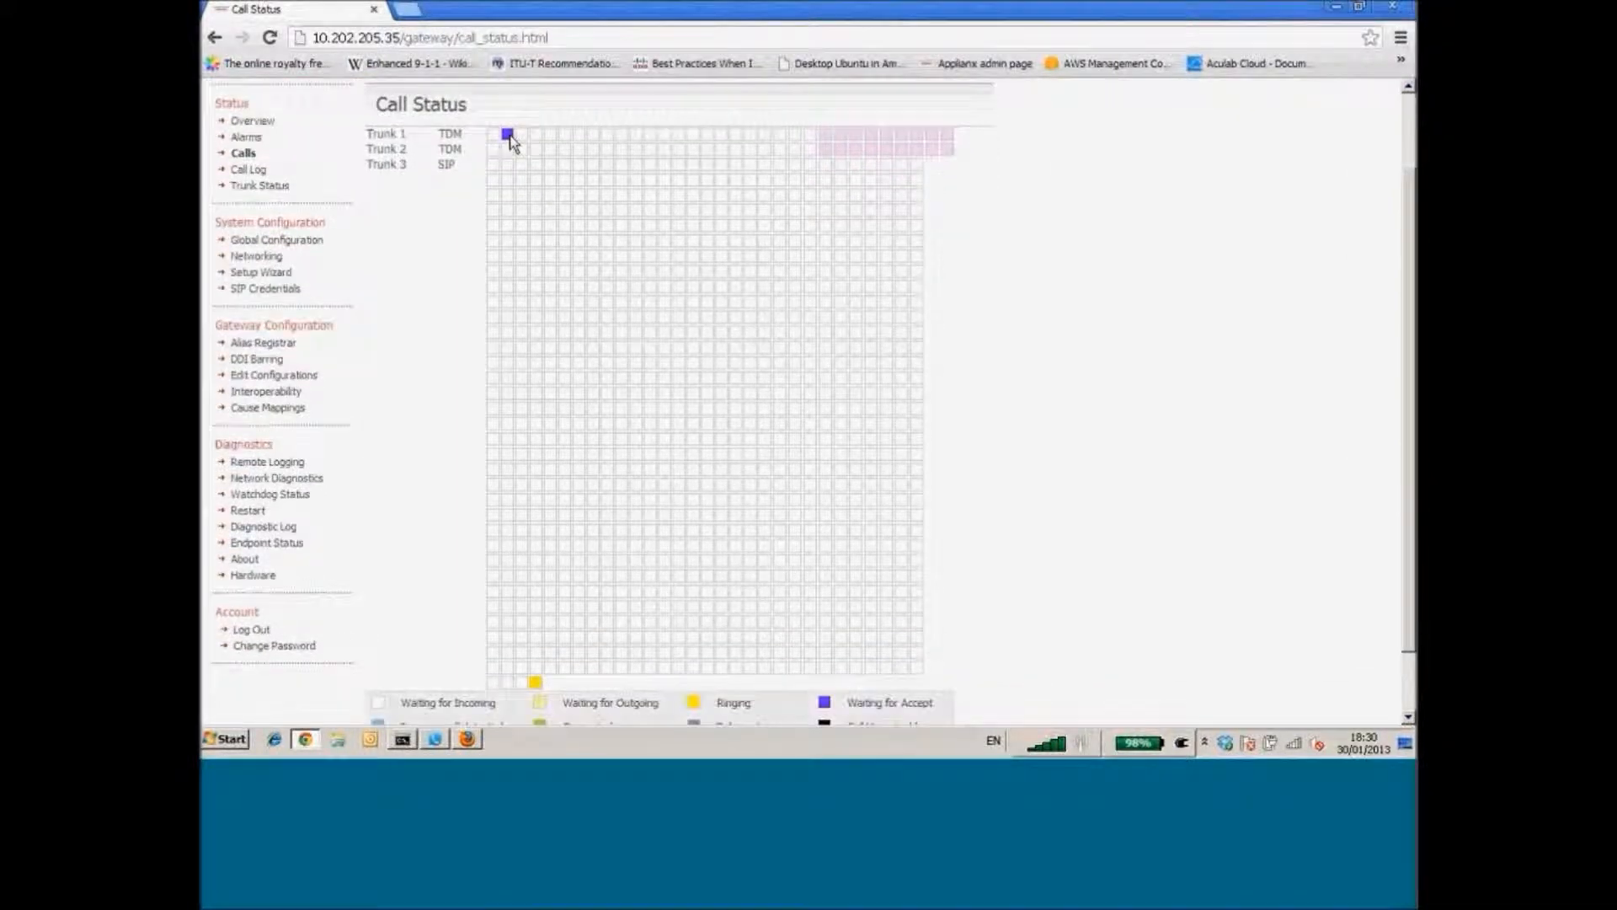
mouse_move(511, 141)
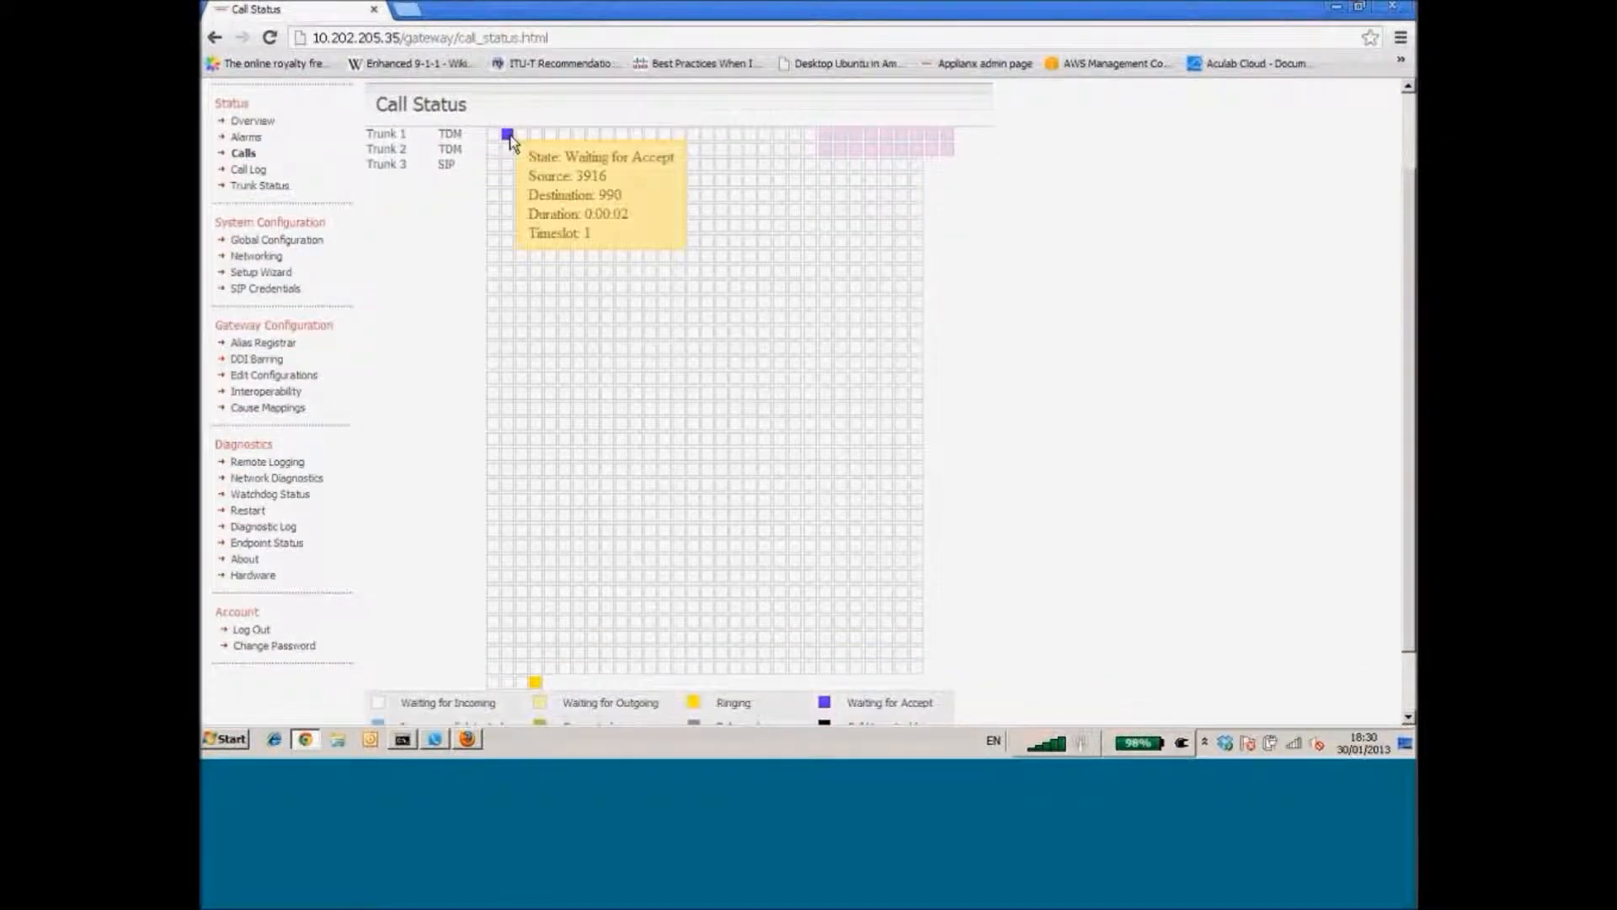
mouse_move(535, 685)
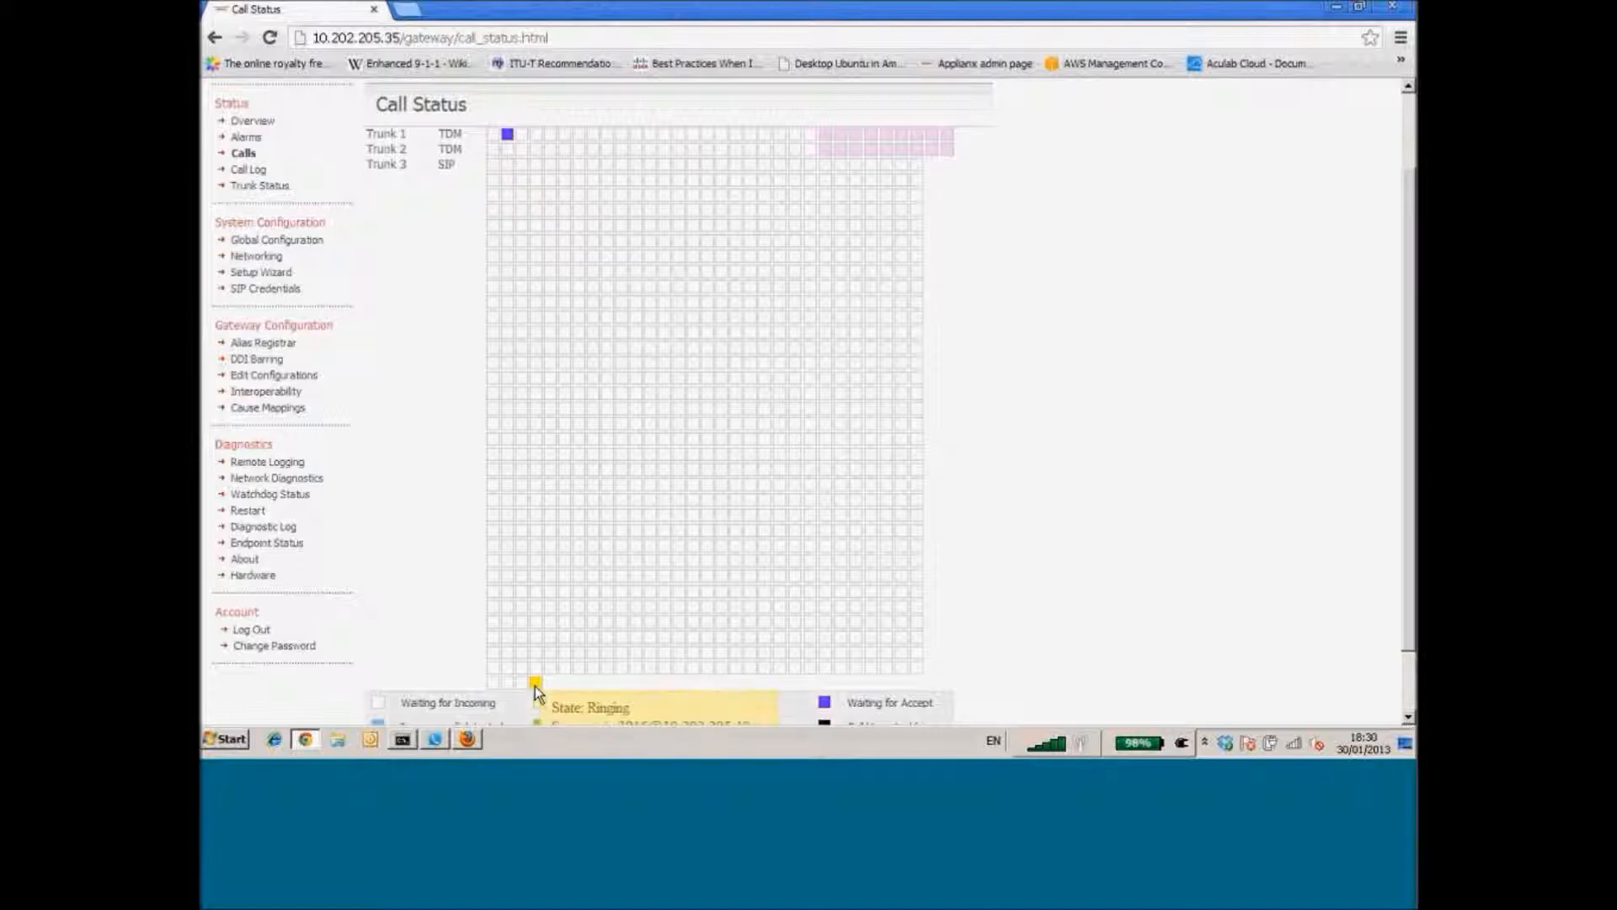
left_click(436, 740)
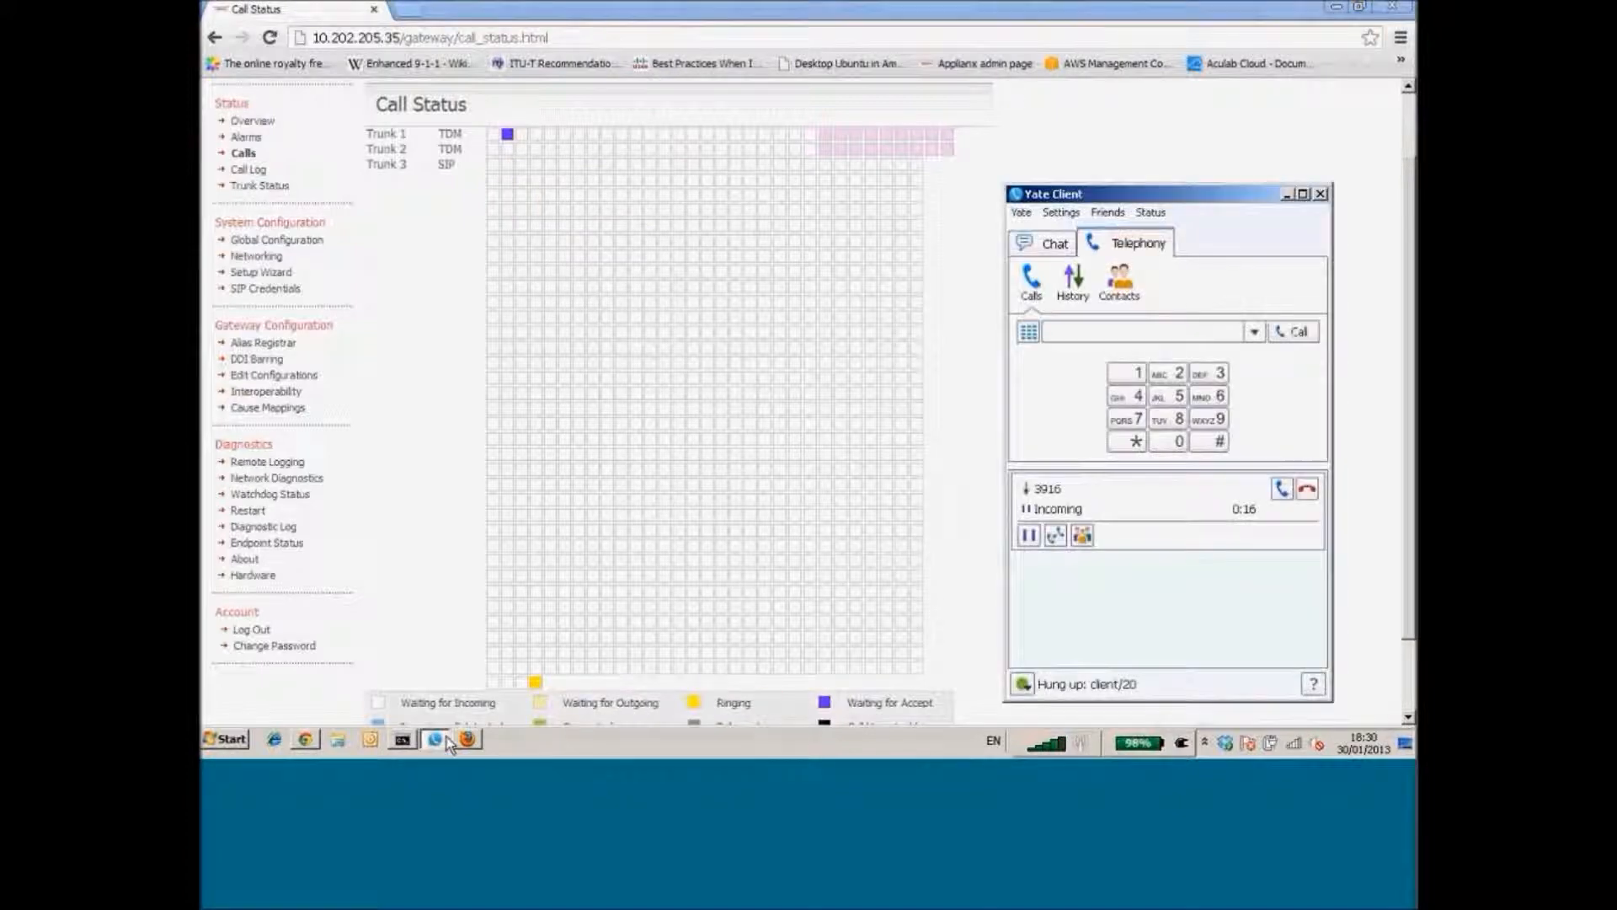
left_click(1282, 490)
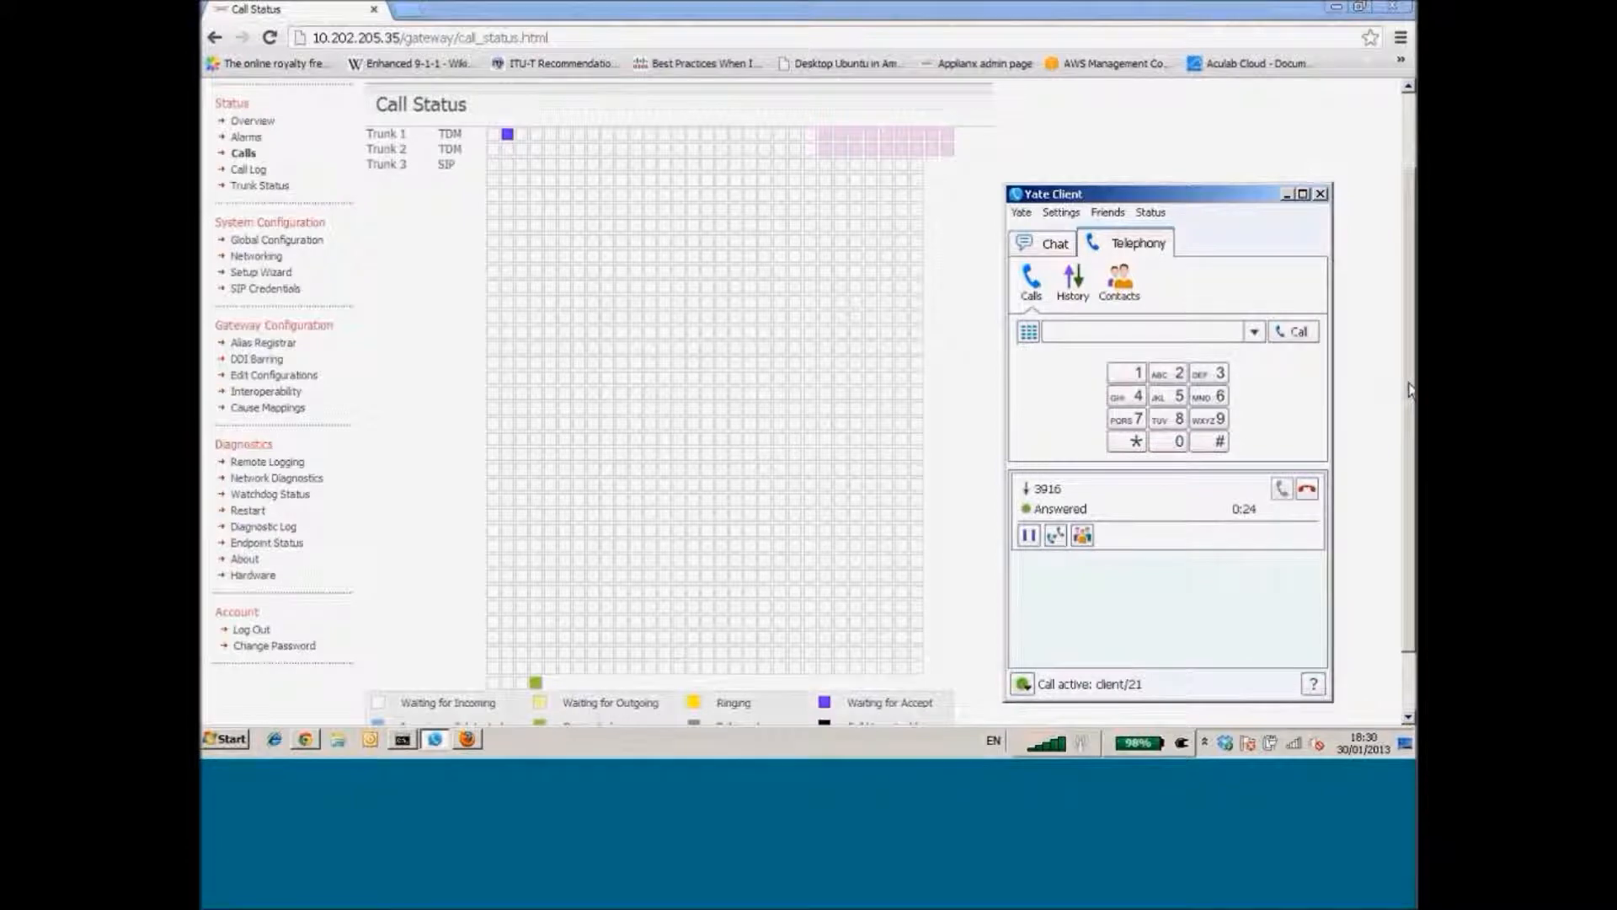
Return to Yate Client and hang up the connected test call
left_click_drag(1408, 383, 1409, 404)
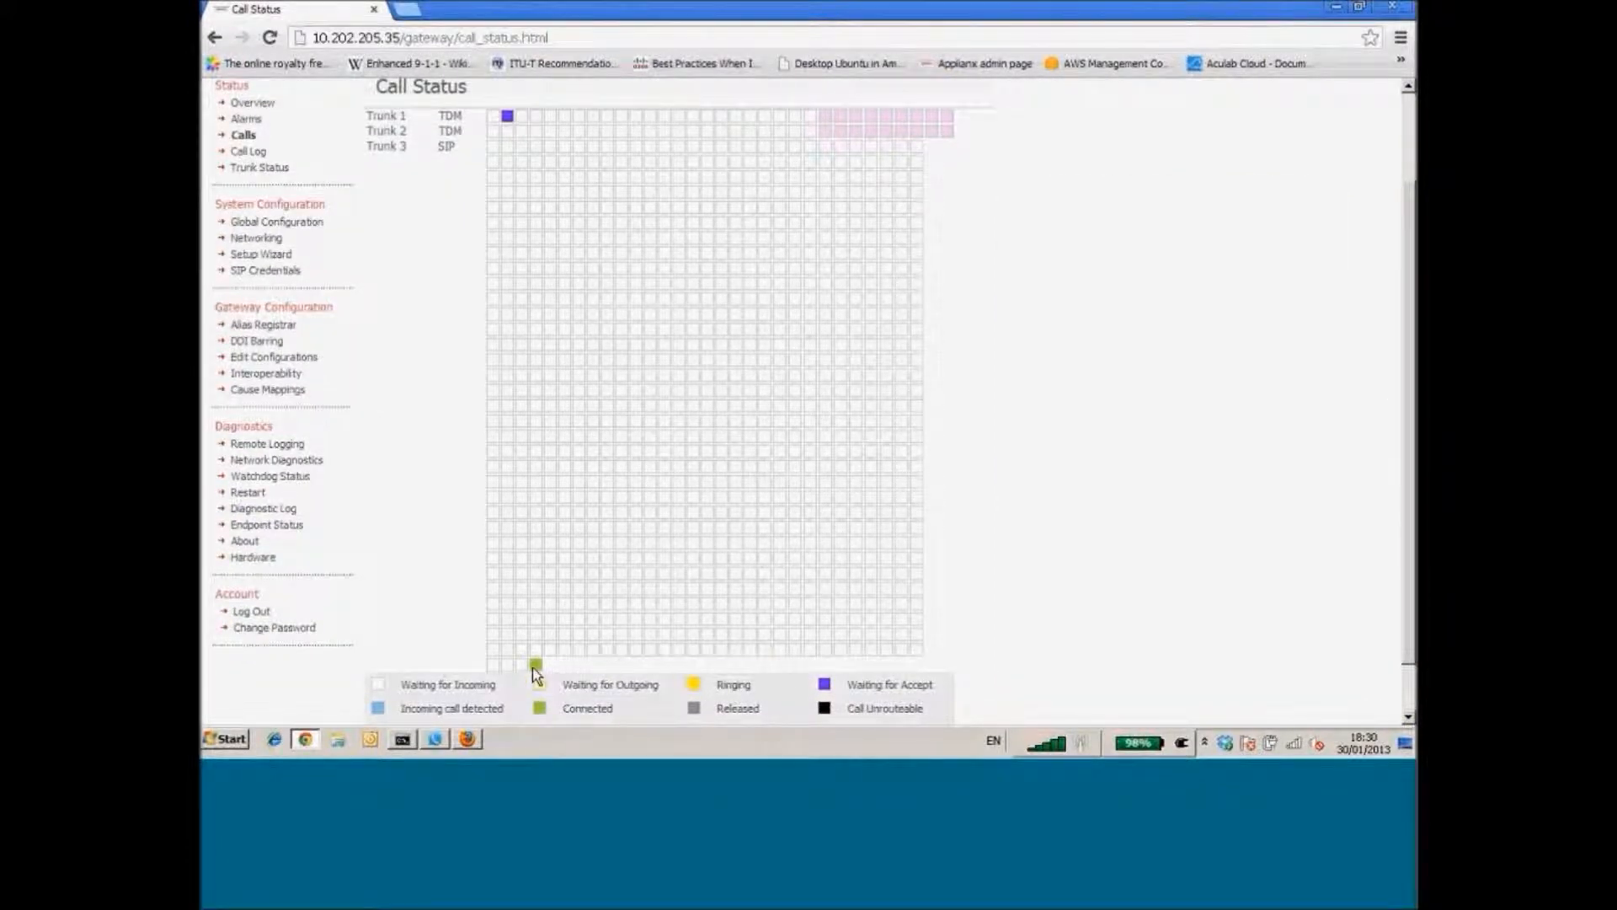
mouse_move(532, 666)
mouse_move(513, 122)
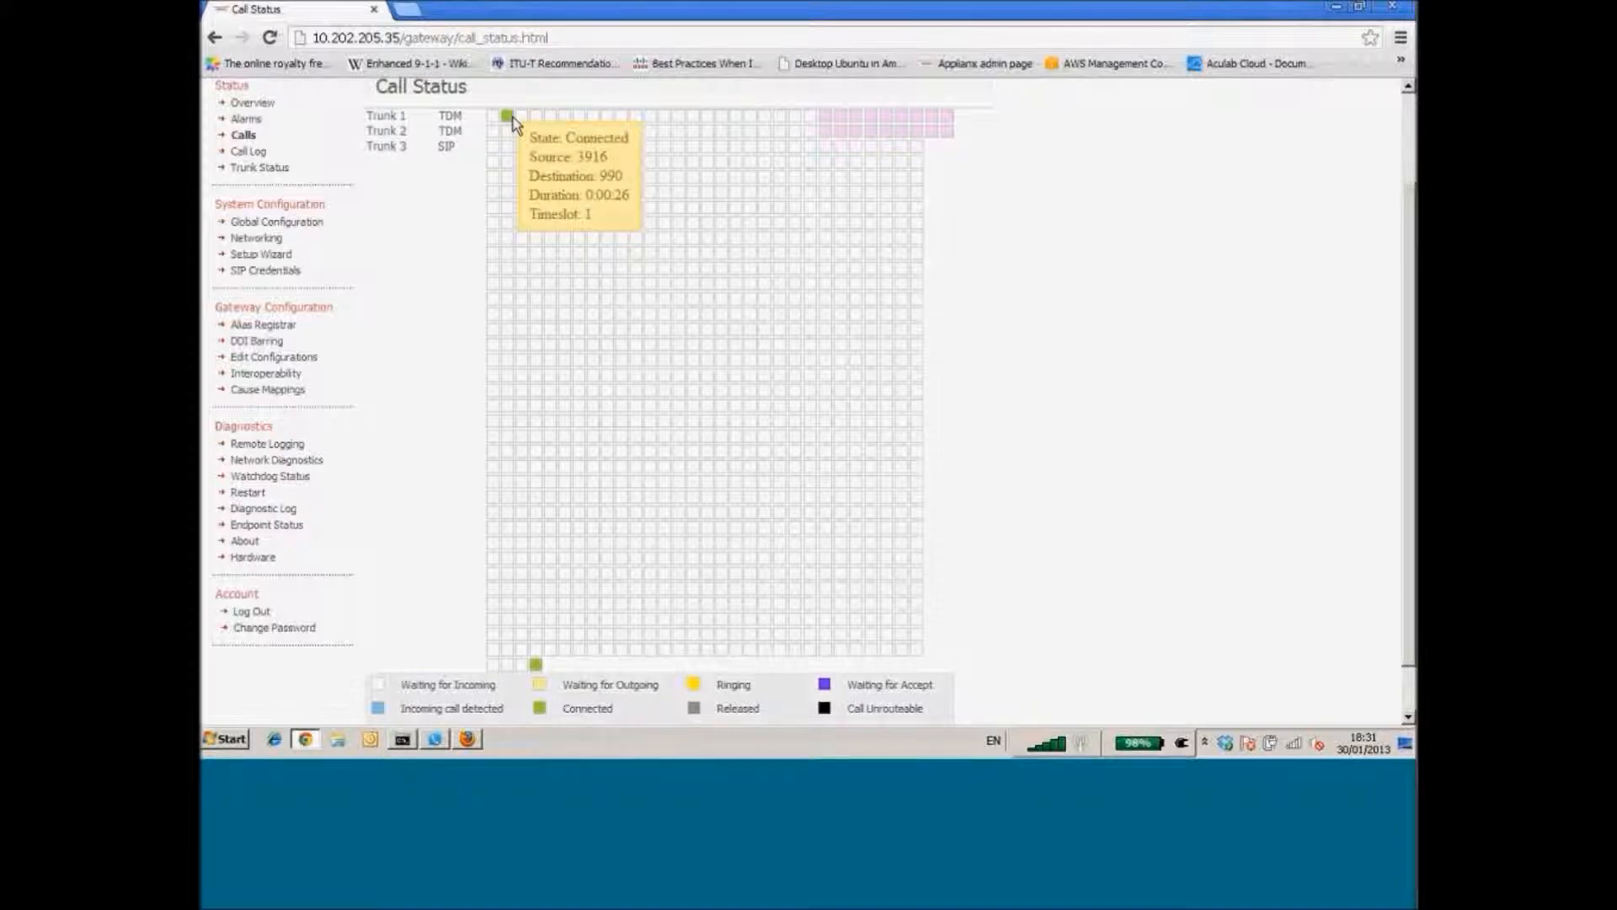
left_click(437, 740)
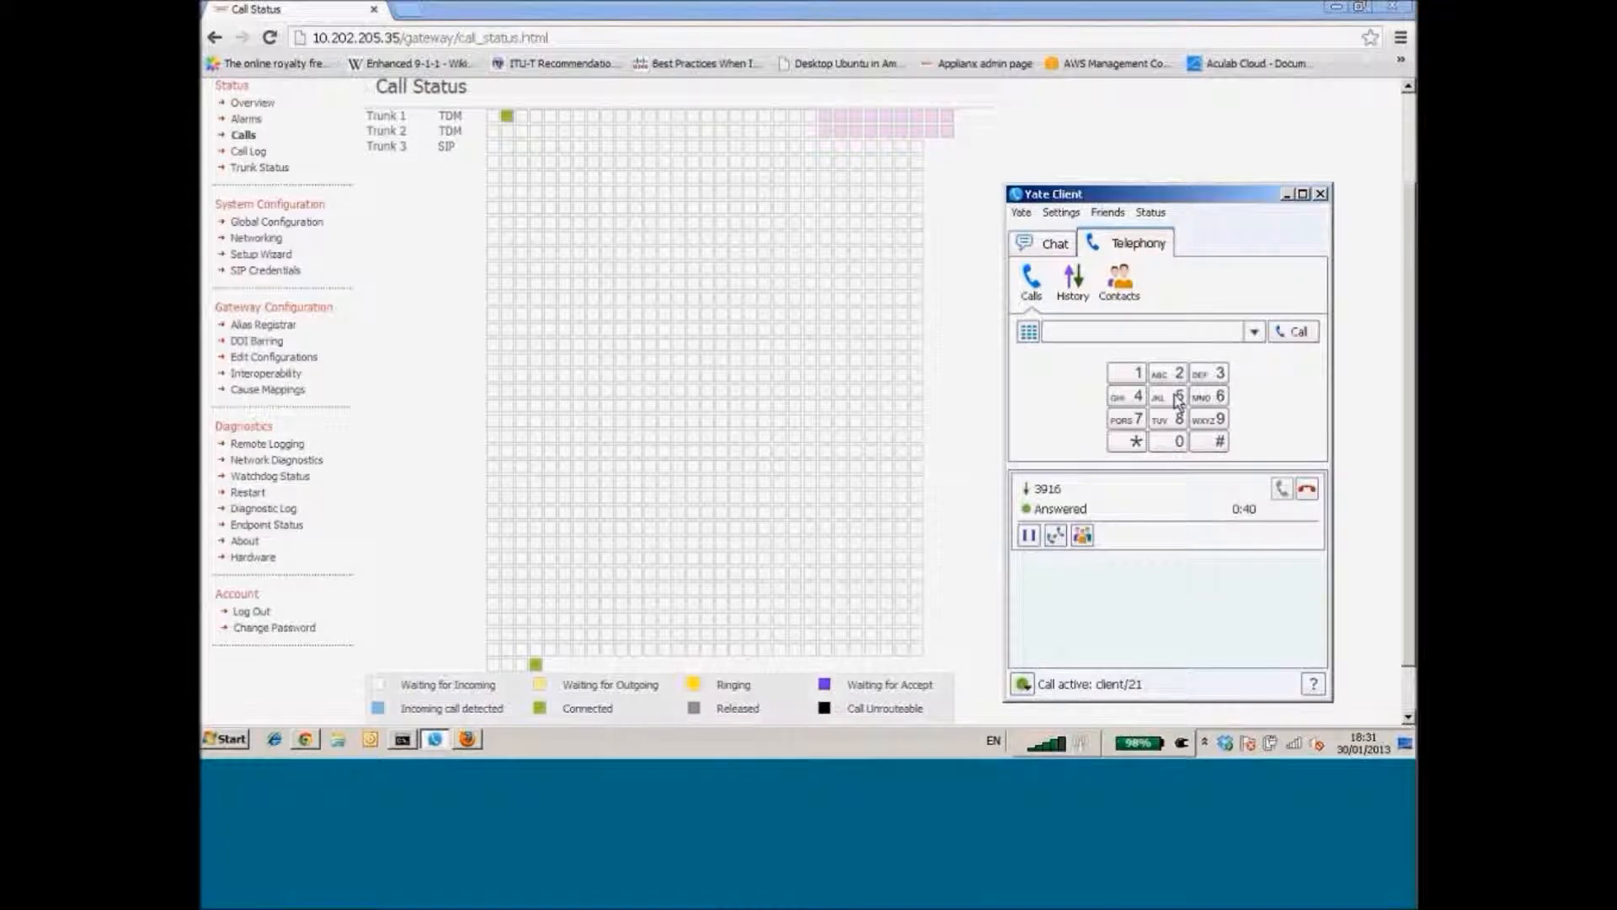
left_click(1307, 494)
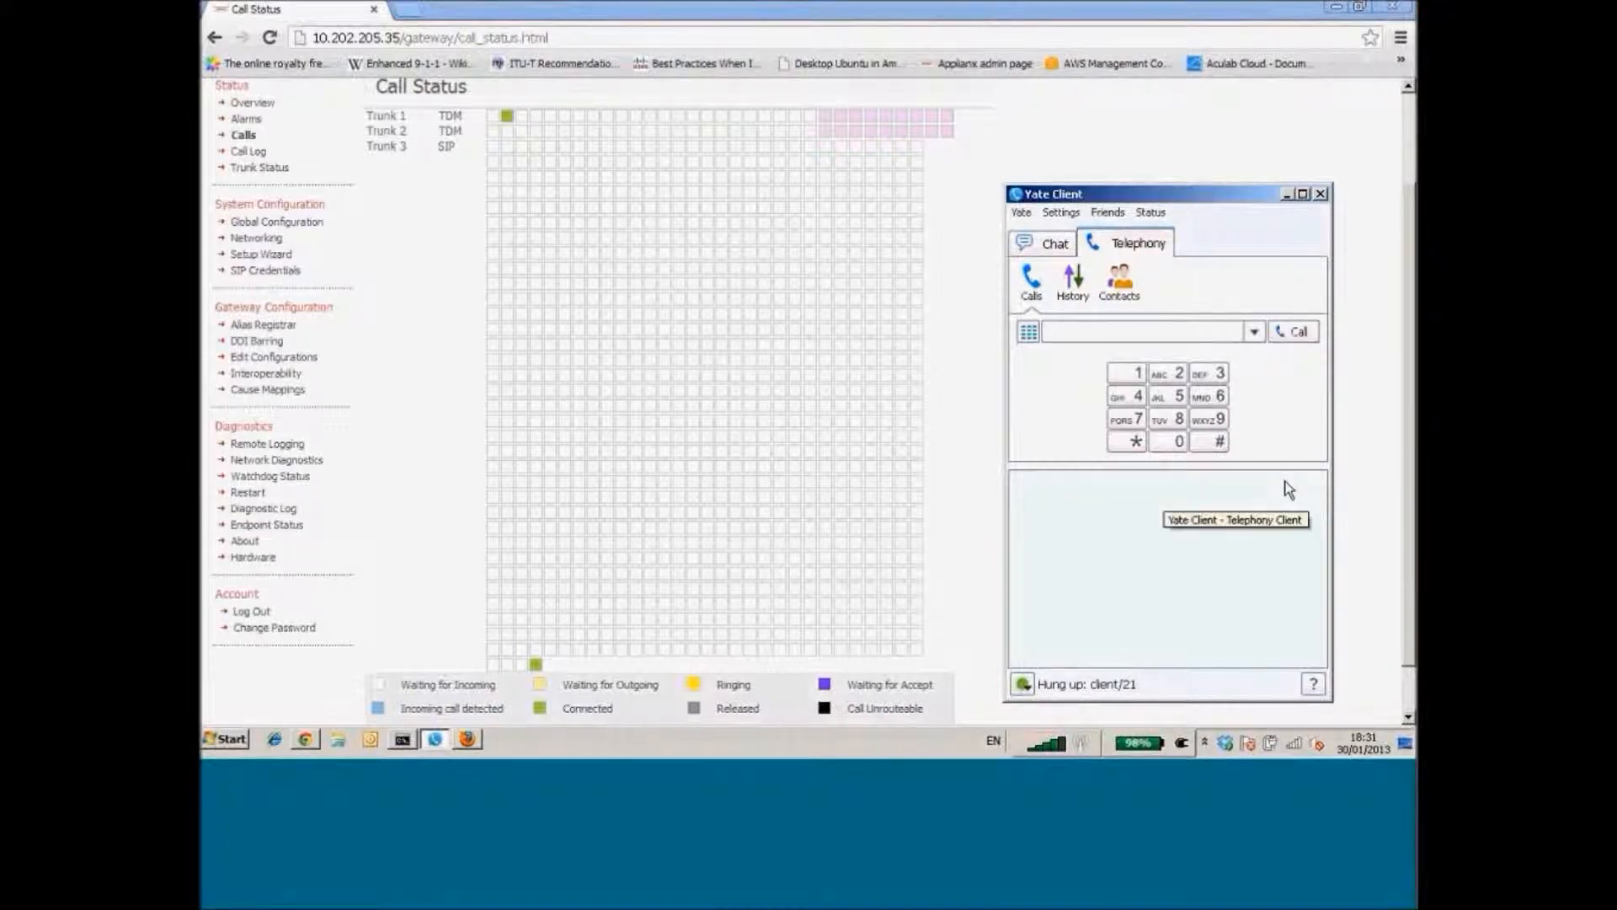
mouse_move(756, 255)
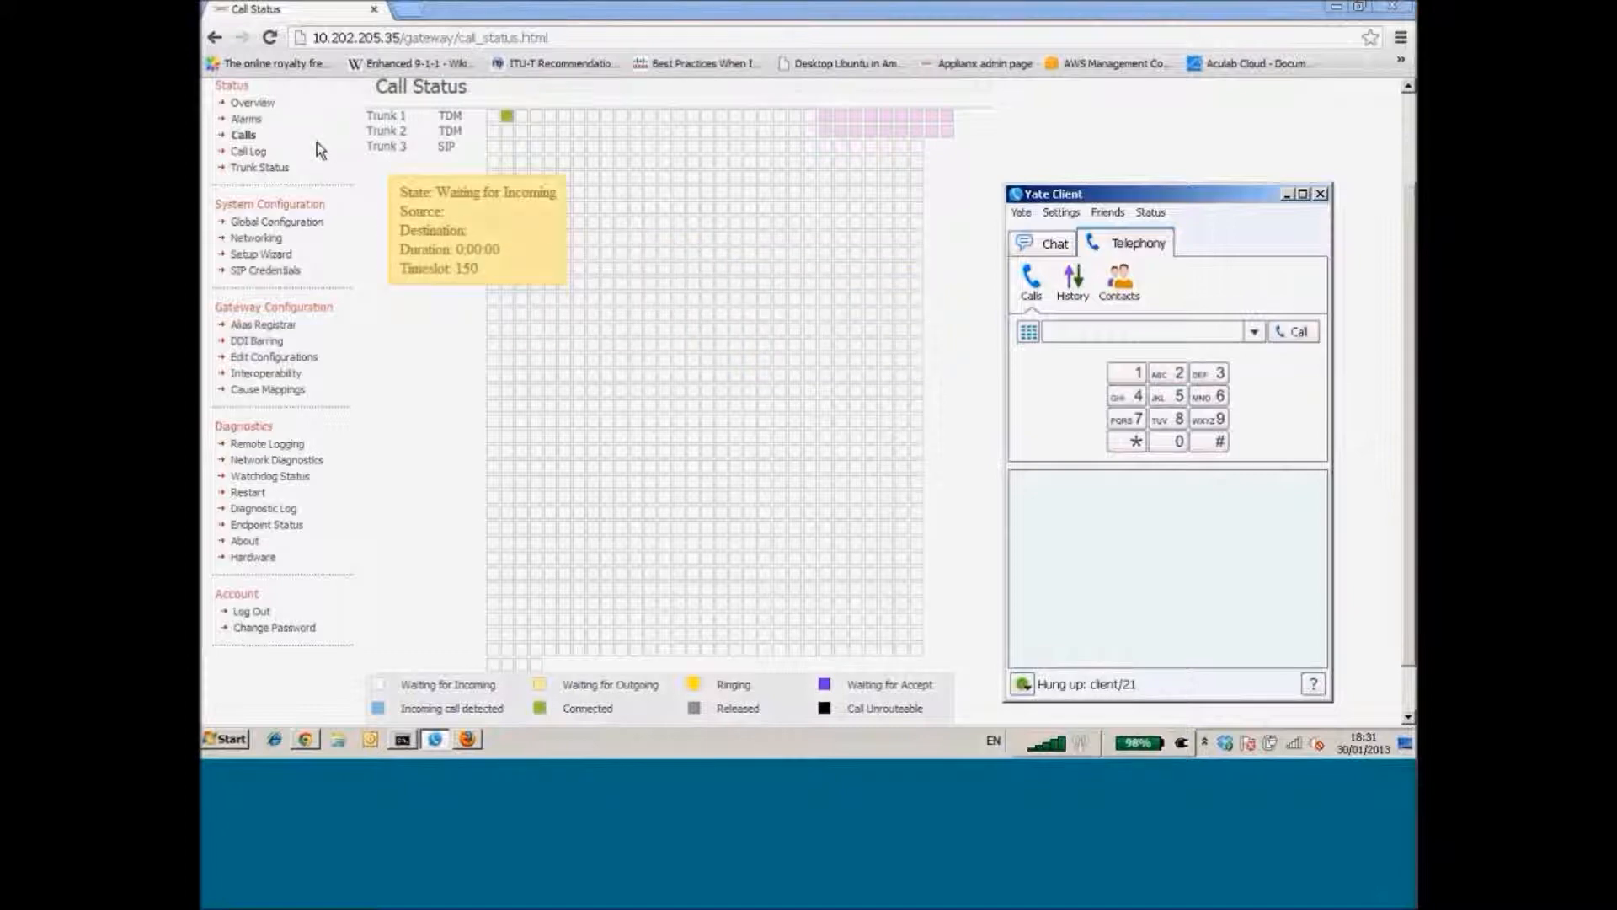
In the Call Log, highlight the test call's 'Incoming call detected' and matched 'tdm-to-sip' rule entries
left_click(257, 154)
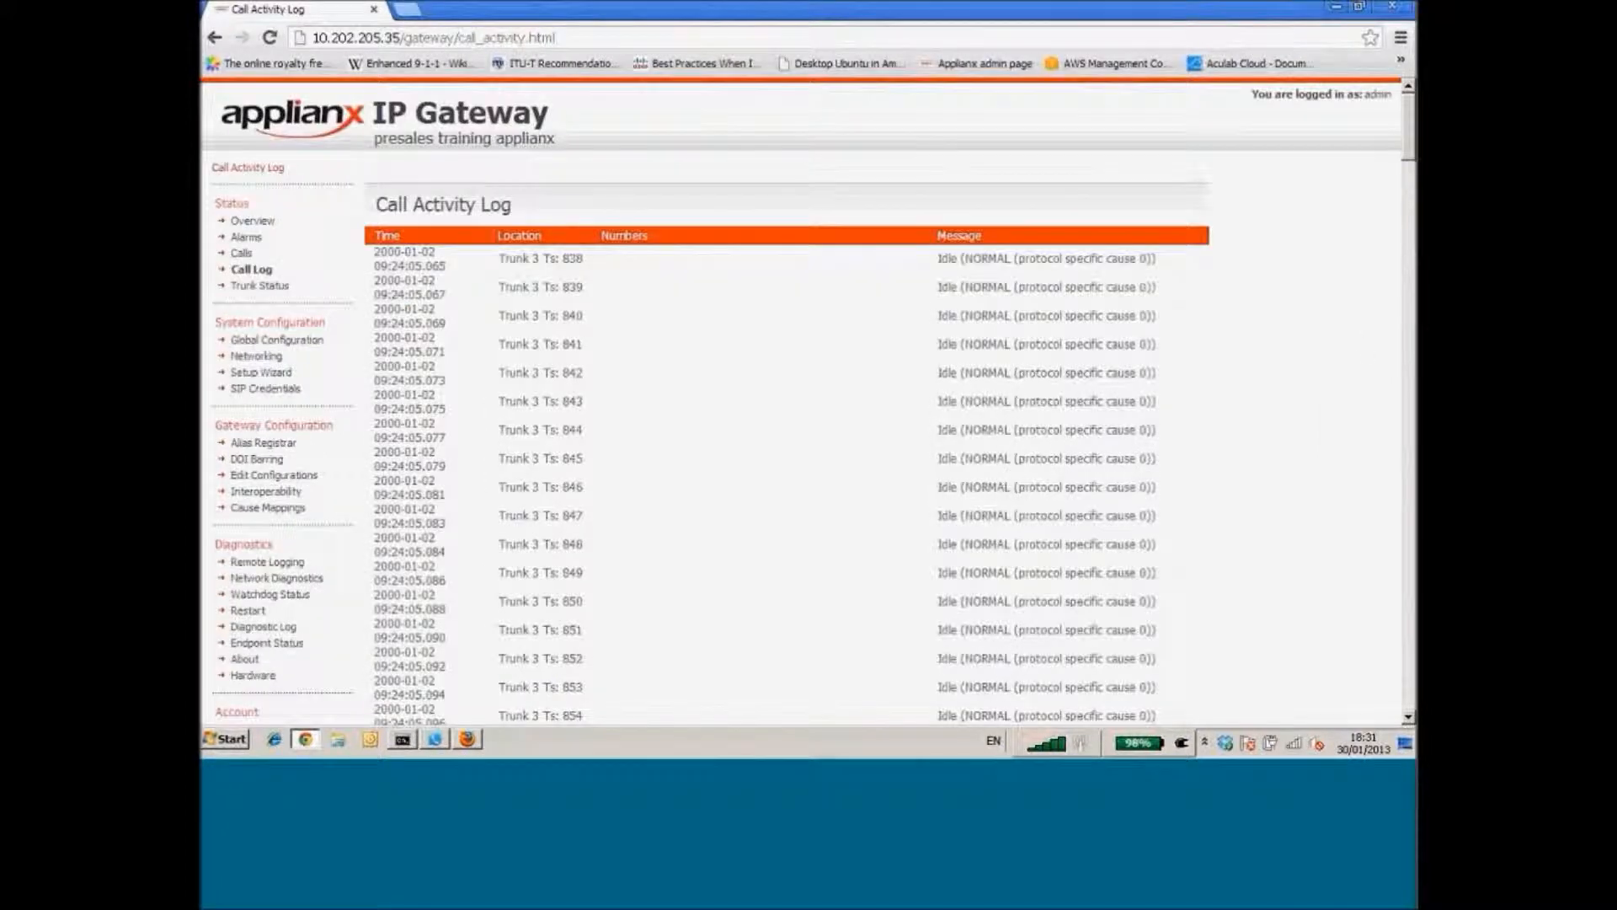
left_click_drag(1409, 150, 1410, 549)
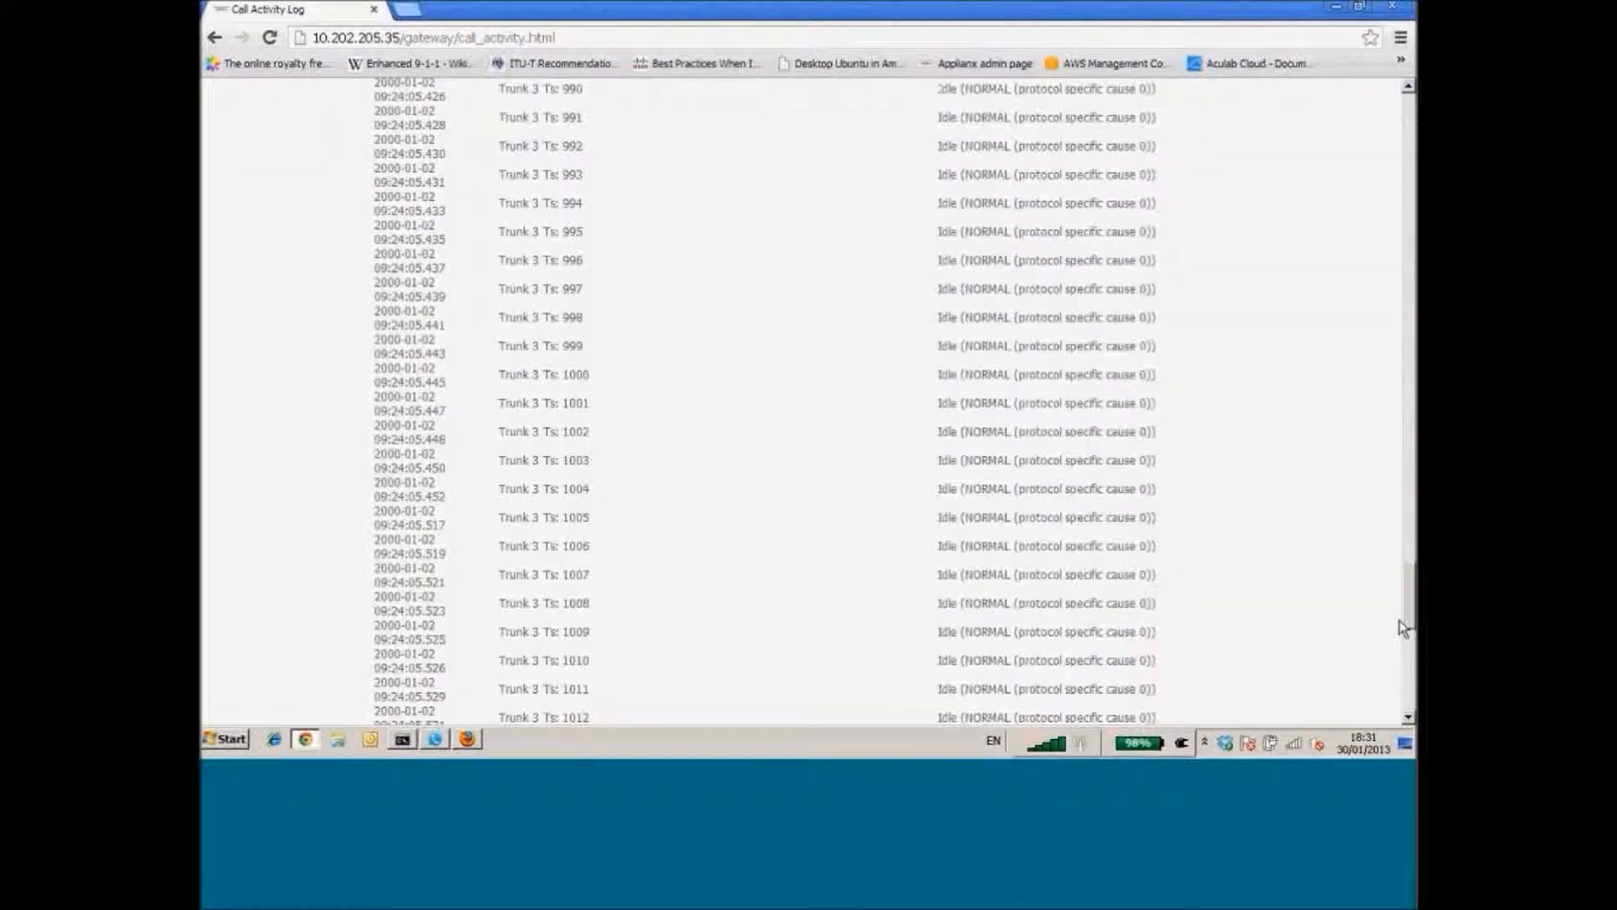
left_click_drag(1399, 621, 1391, 704)
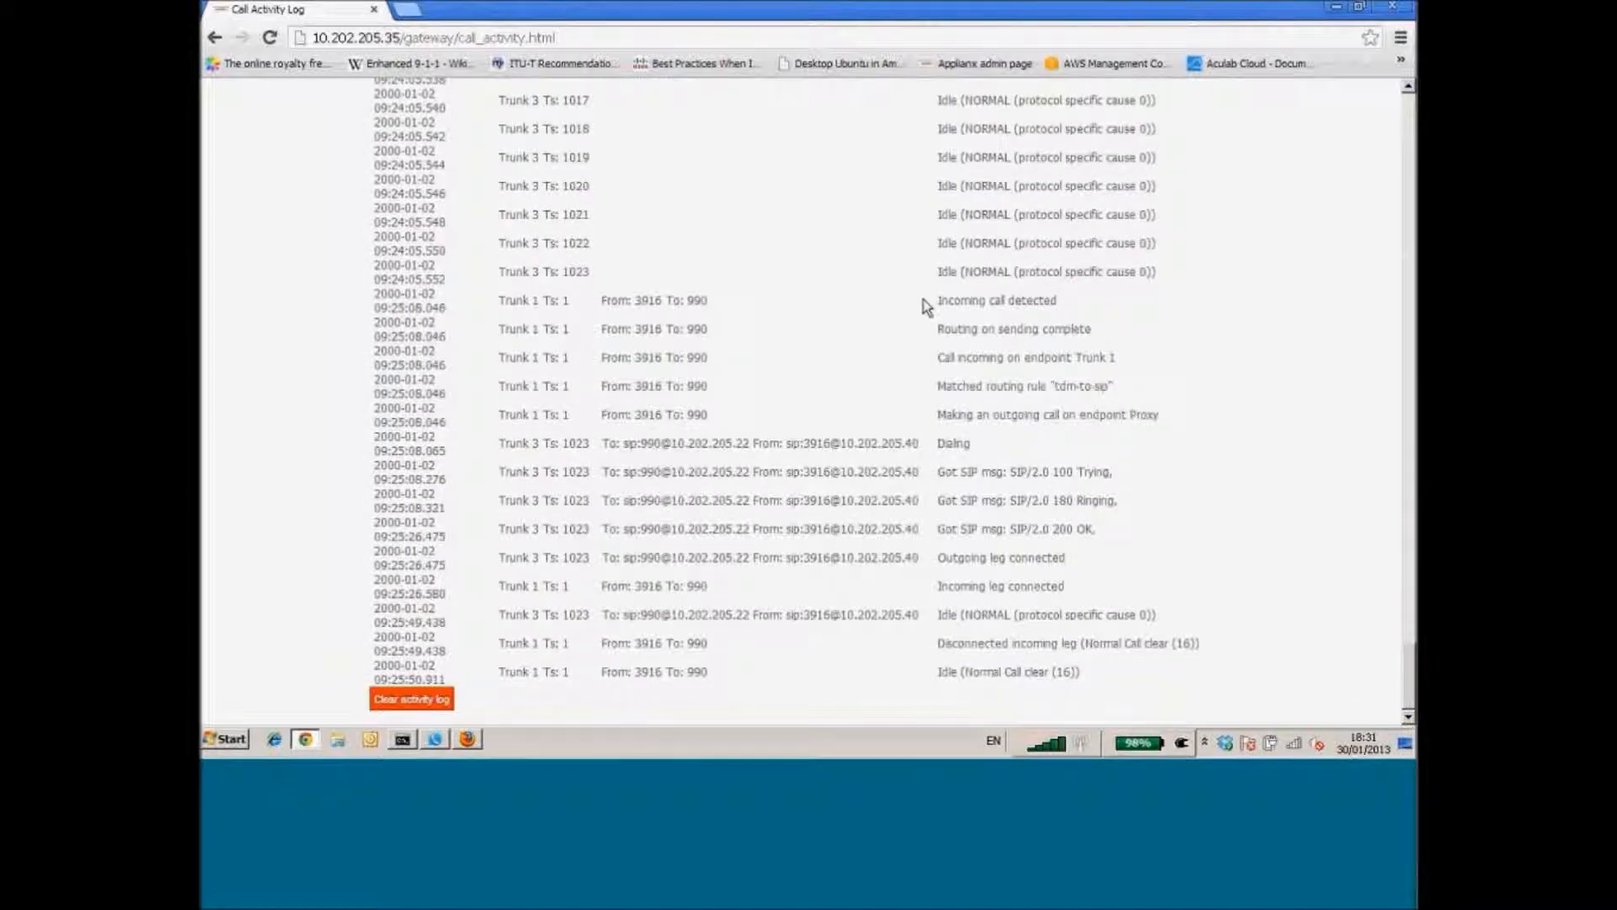
left_click_drag(931, 300, 1072, 306)
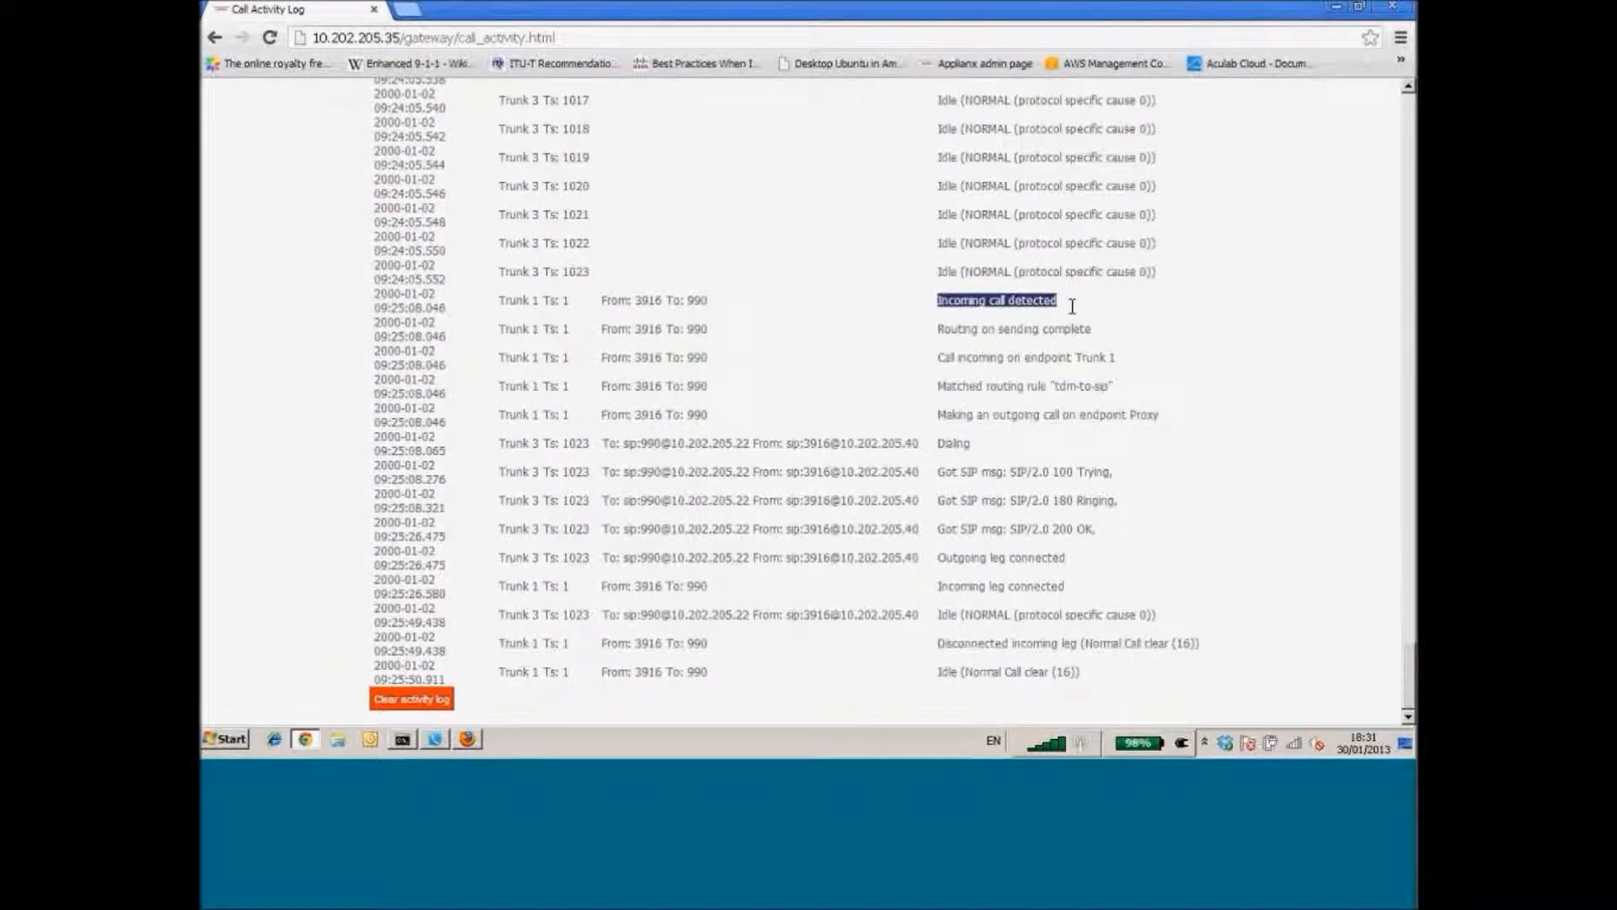
left_click_drag(1113, 385, 939, 384)
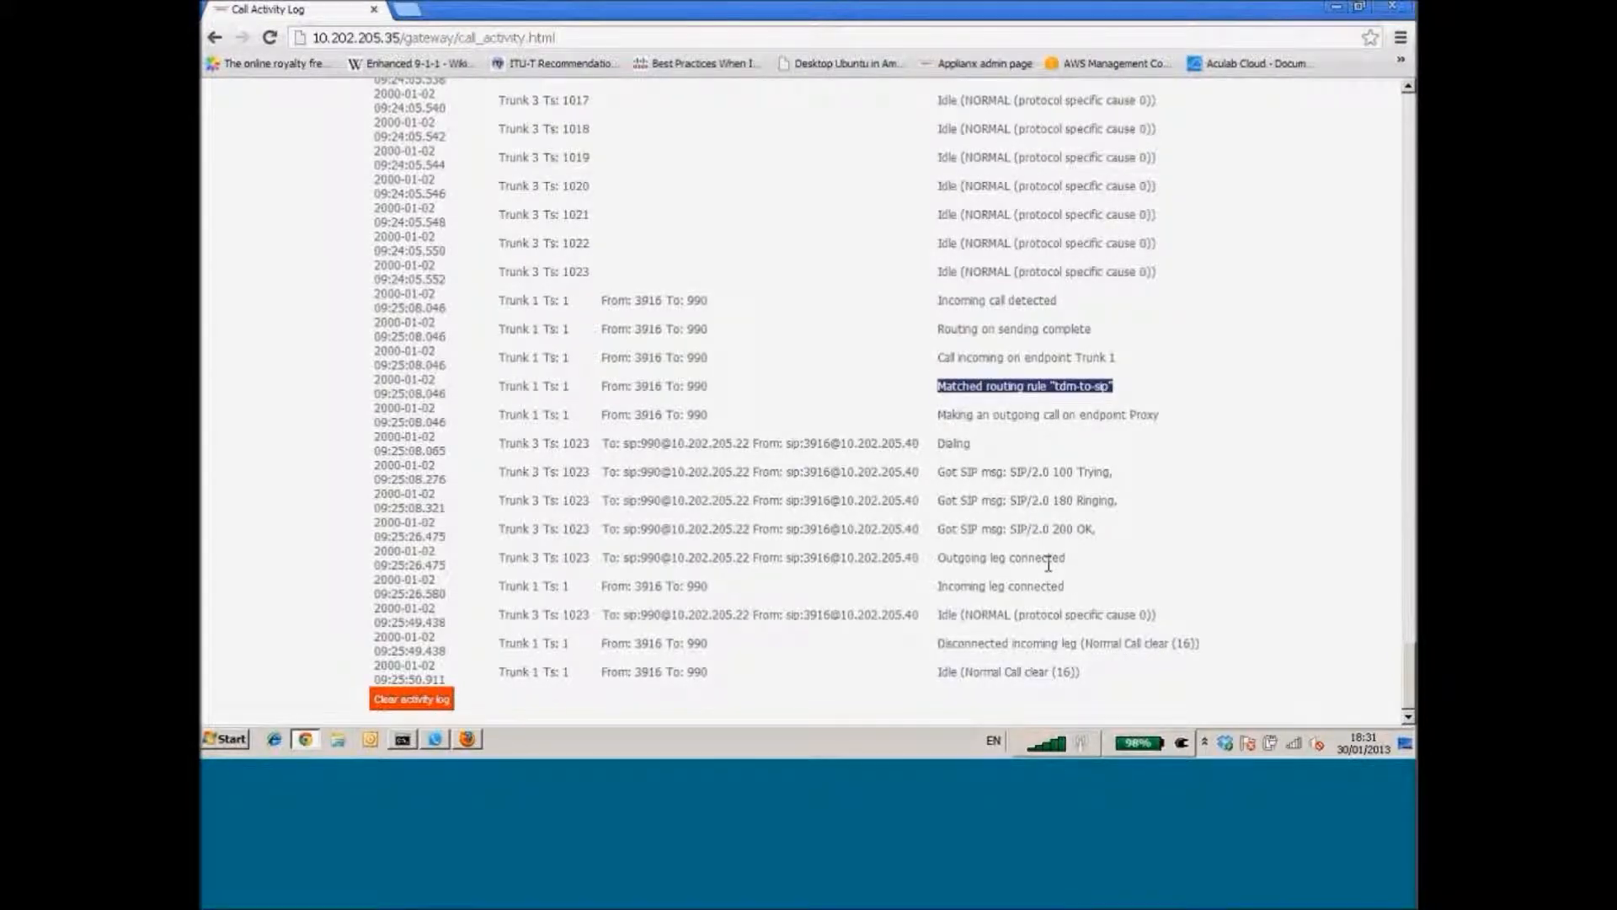
left_click(871, 596)
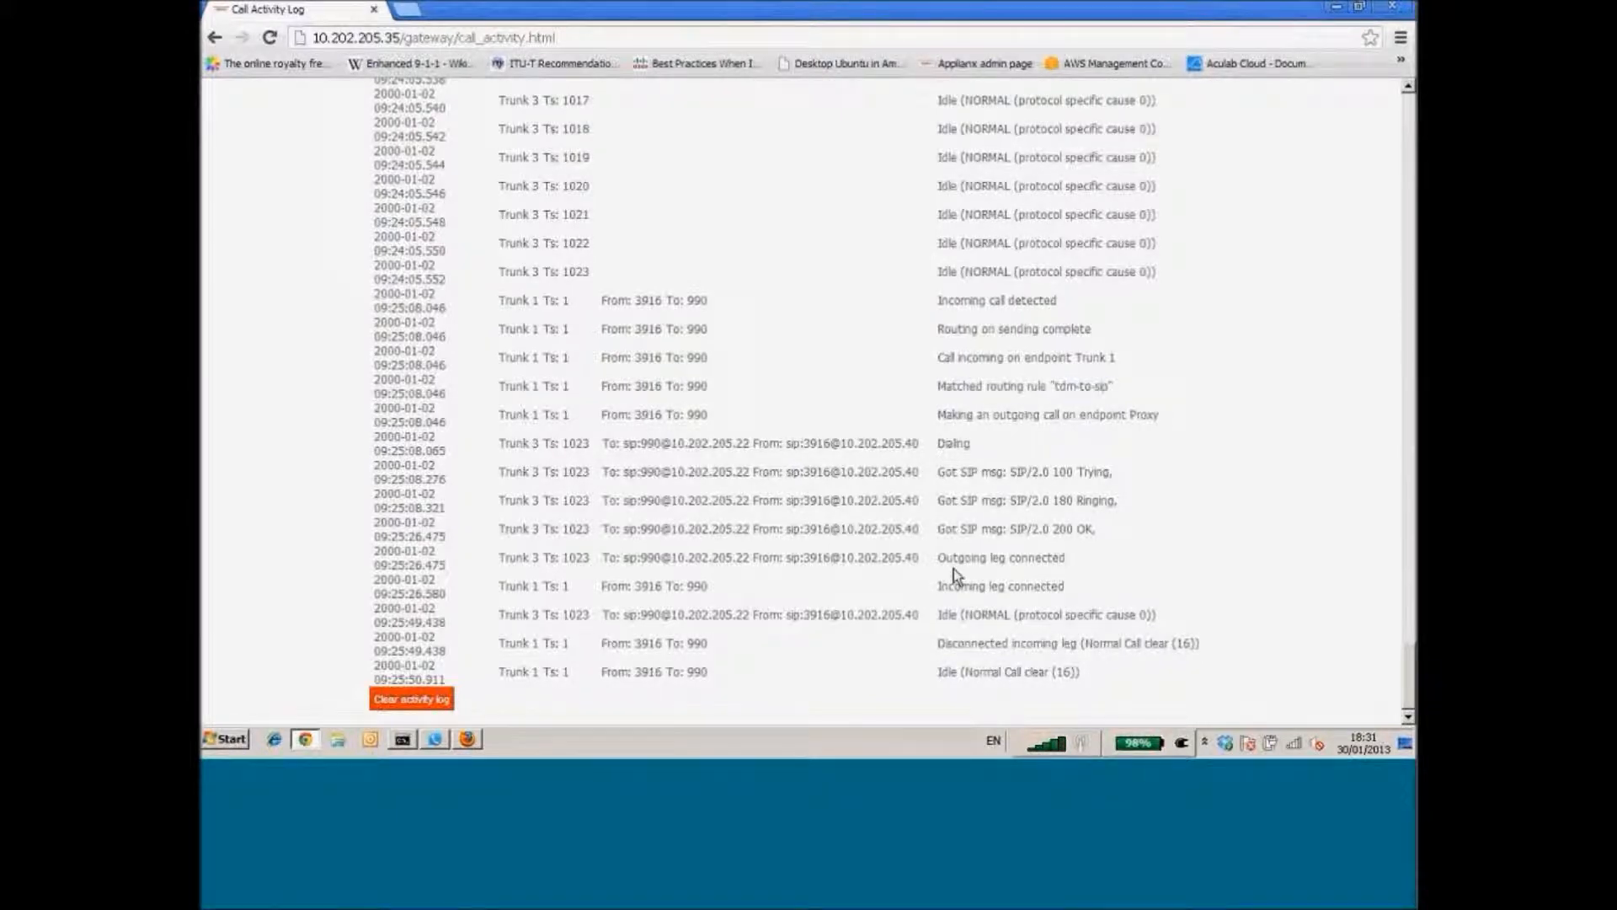